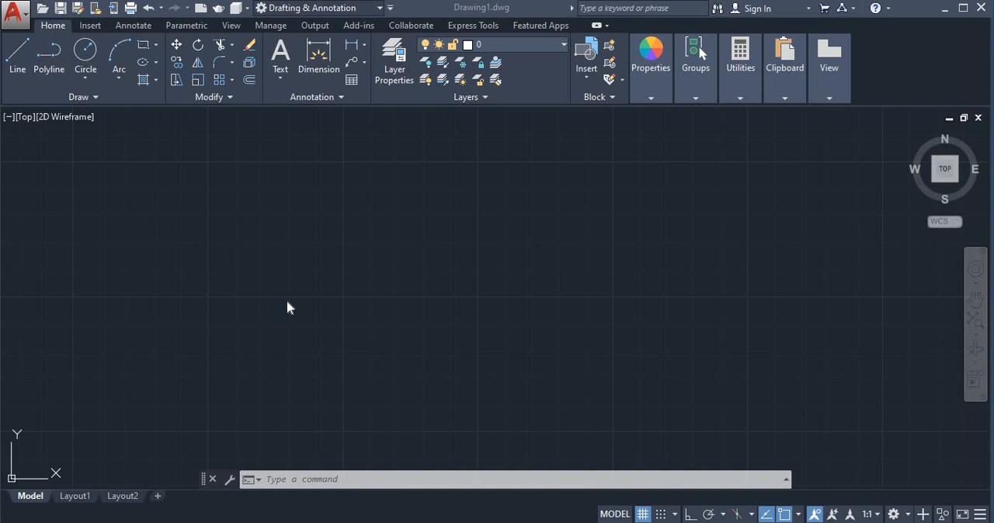
# - Draw a horizontal line 50 units long with the Line command, with Ortho mode on
pyautogui.click(343, 480)
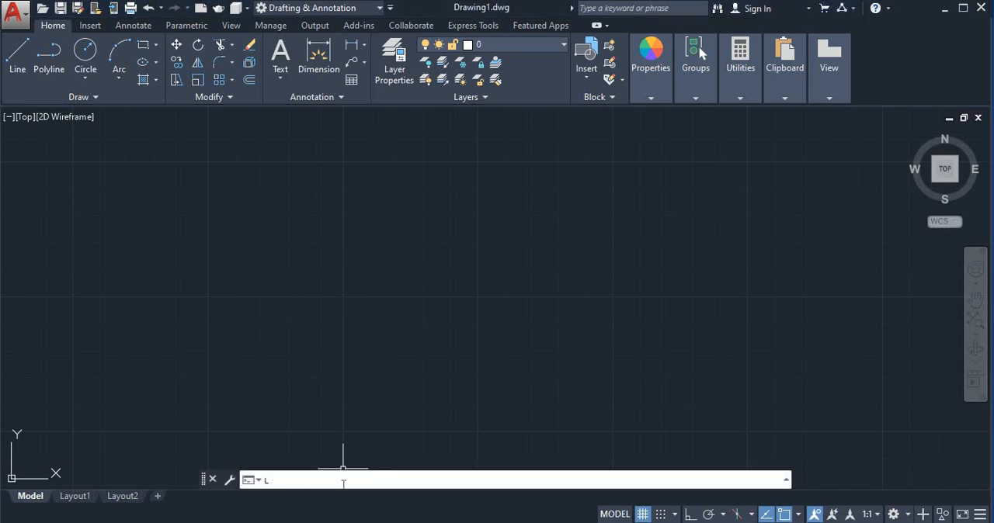
pyautogui.press('Return')
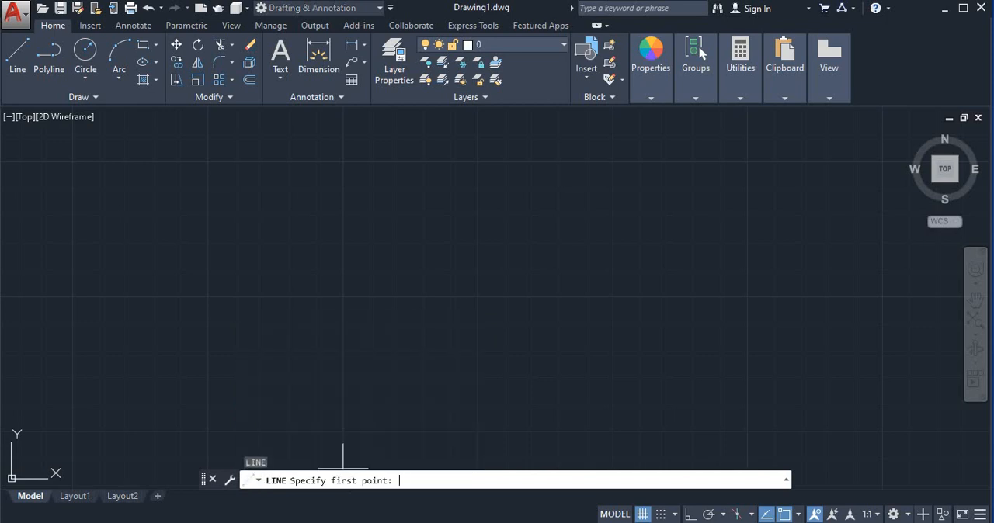
pyautogui.click(344, 296)
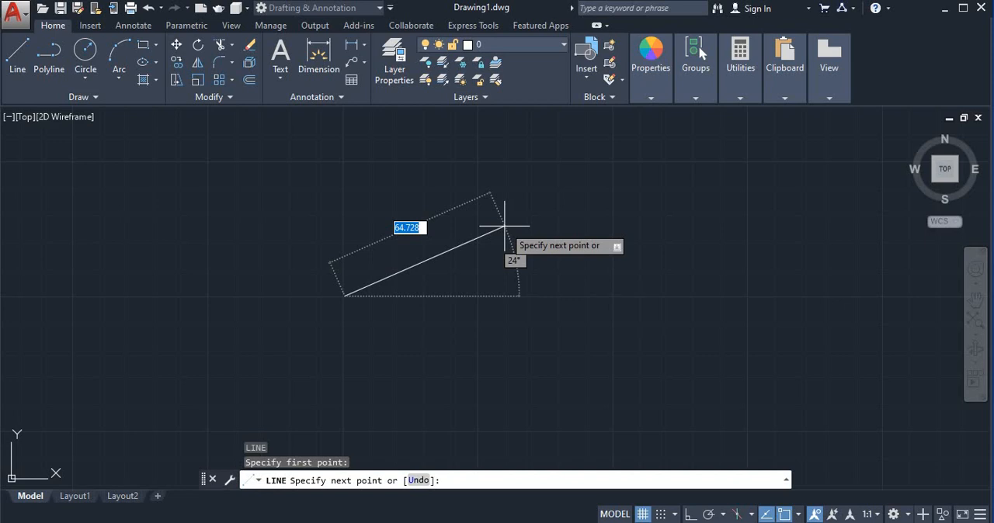
pyautogui.press('F8')
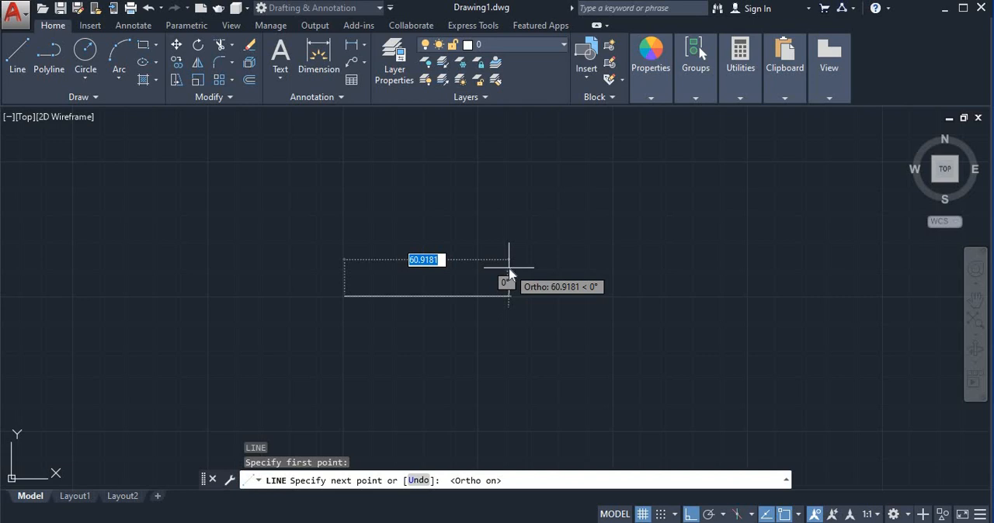
pyautogui.write('5')
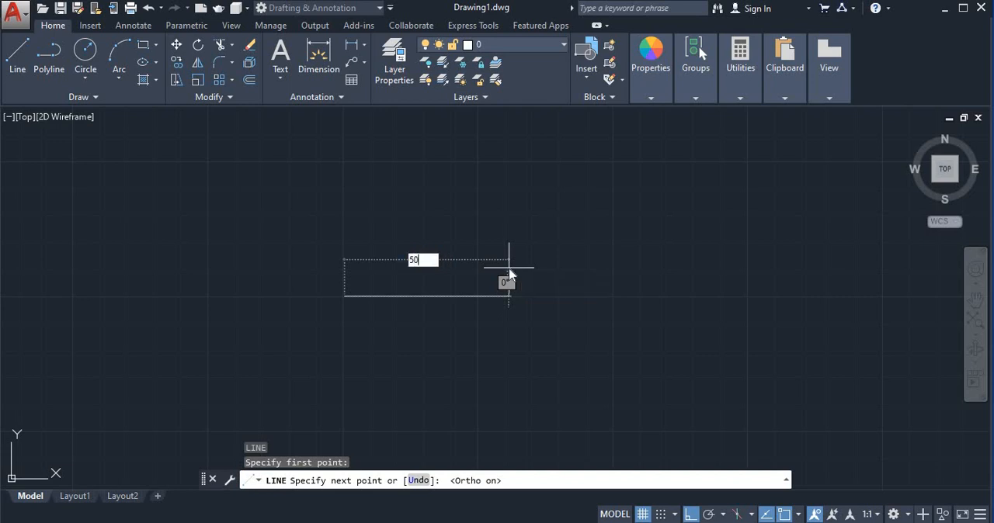
pyautogui.write('0')
pyautogui.press('Return')
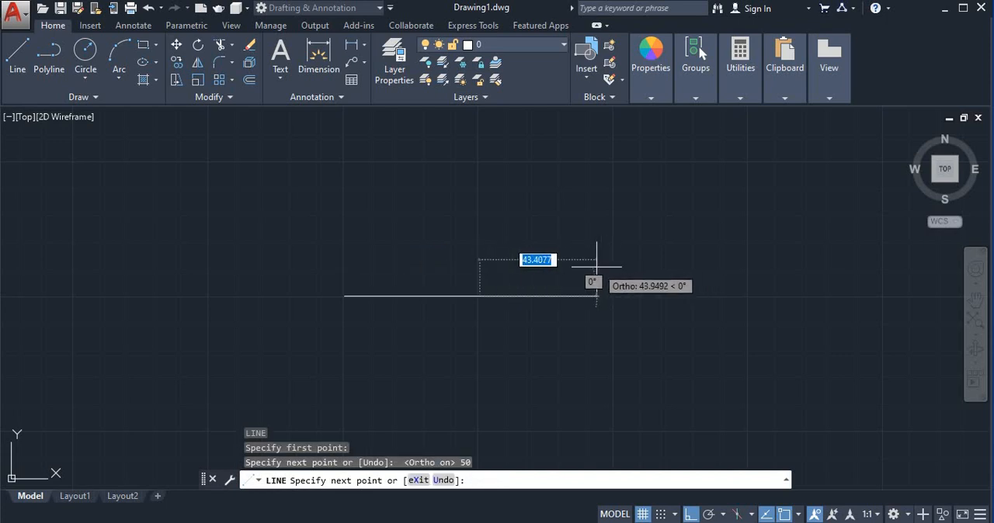
pyautogui.press('Escape')
# - Draw a line 58 units long at 105° from the left endpoint of the horizontal line, with Ortho mode off
pyautogui.scroll(2, 418, 262)
pyautogui.moveTo(380, 254); pyautogui.dragTo(641, 282, button='middle')
pyautogui.scroll(-2, 645, 256)
pyautogui.scroll(2, 675, 280)
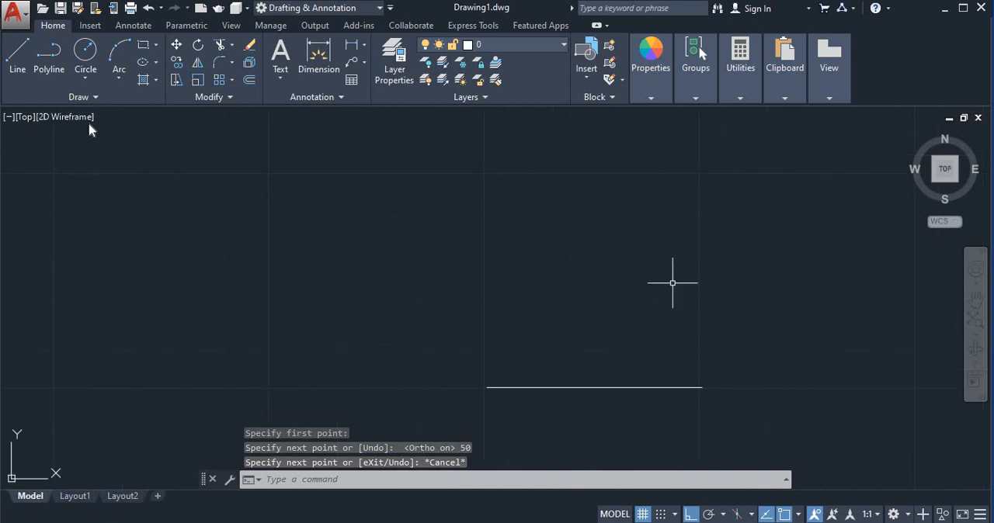
pyautogui.click(17, 69)
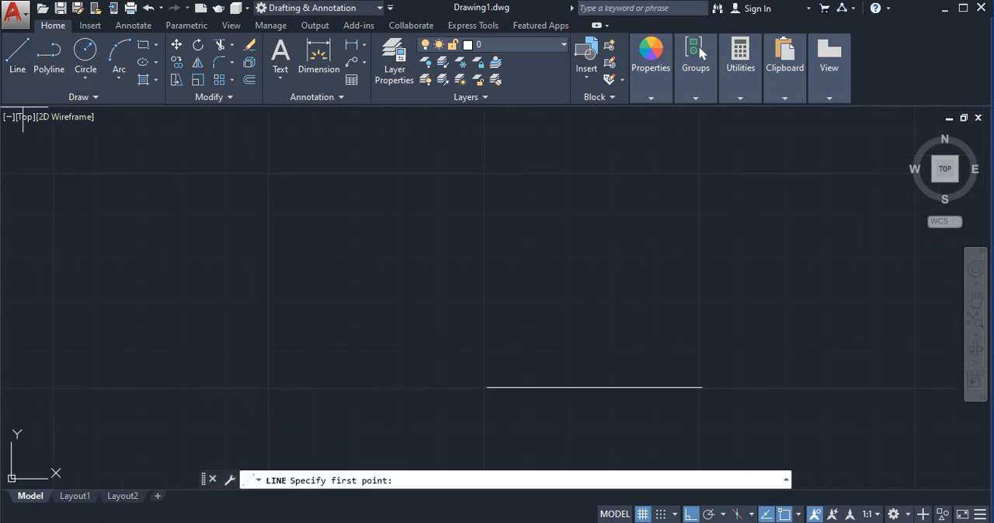
pyautogui.click(487, 387)
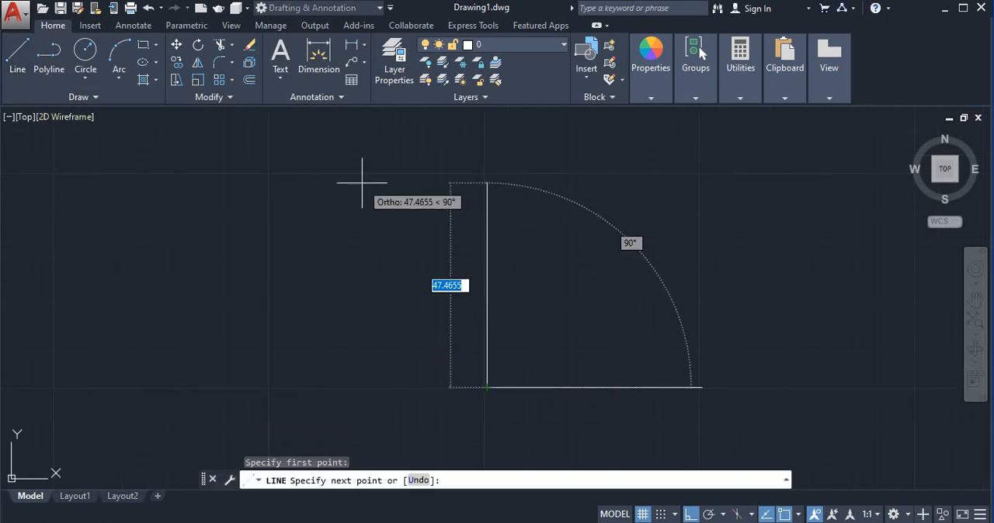
pyautogui.press('F8')
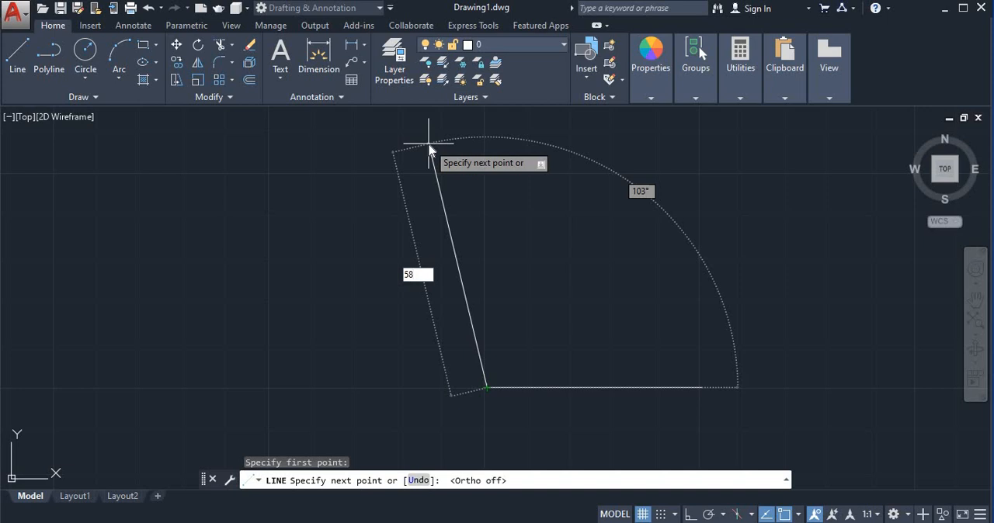
pyautogui.press('Tab')
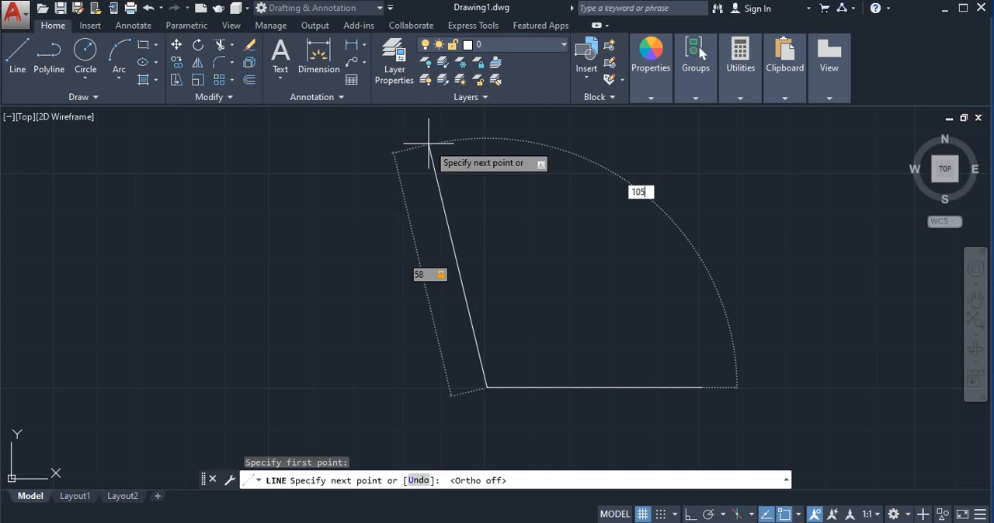
pyautogui.write('105')
pyautogui.press('Return')
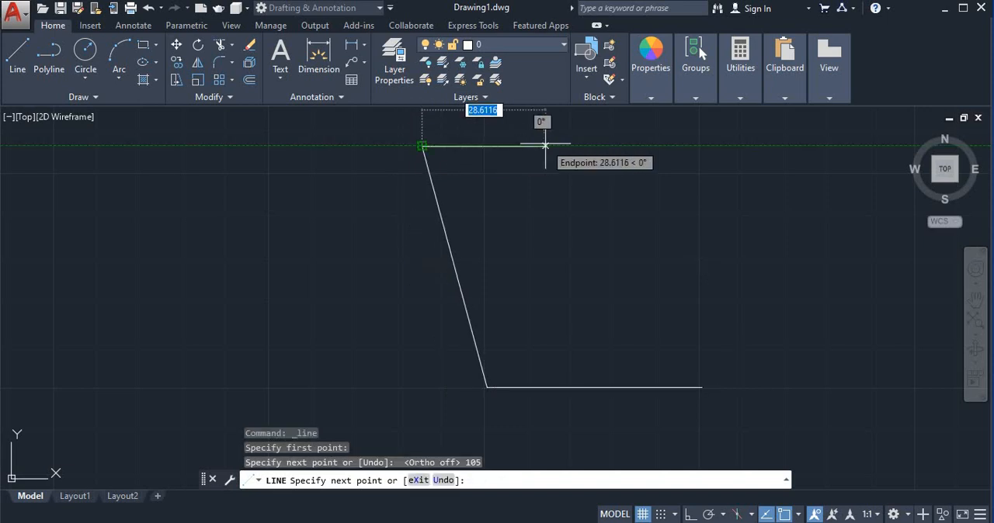
pyautogui.press('Escape')
# - Draw a vertical construction line about 59 units long upward from the midpoint of the horizontal base line
pyautogui.moveTo(546, 153); pyautogui.dragTo(543, 161, button='middle')
pyautogui.click(19, 59)
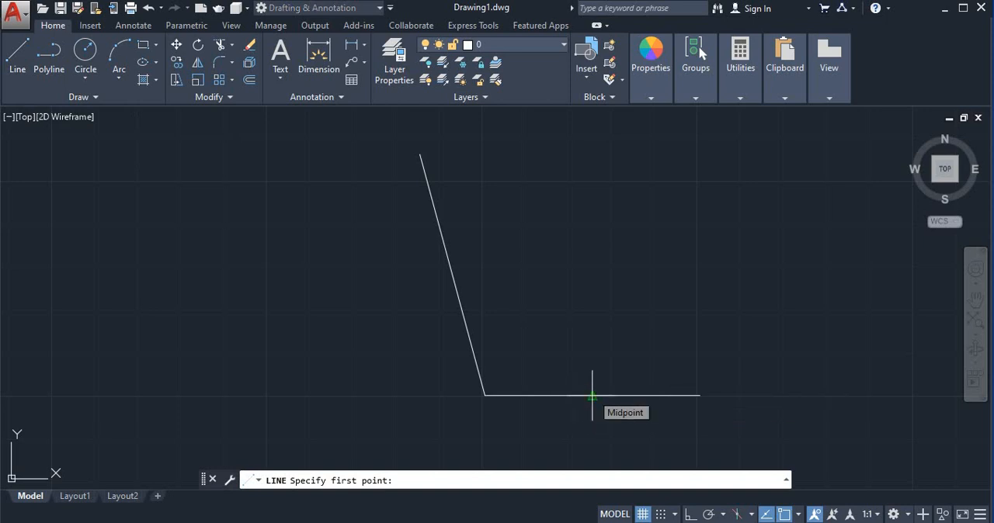
pyautogui.click(592, 396)
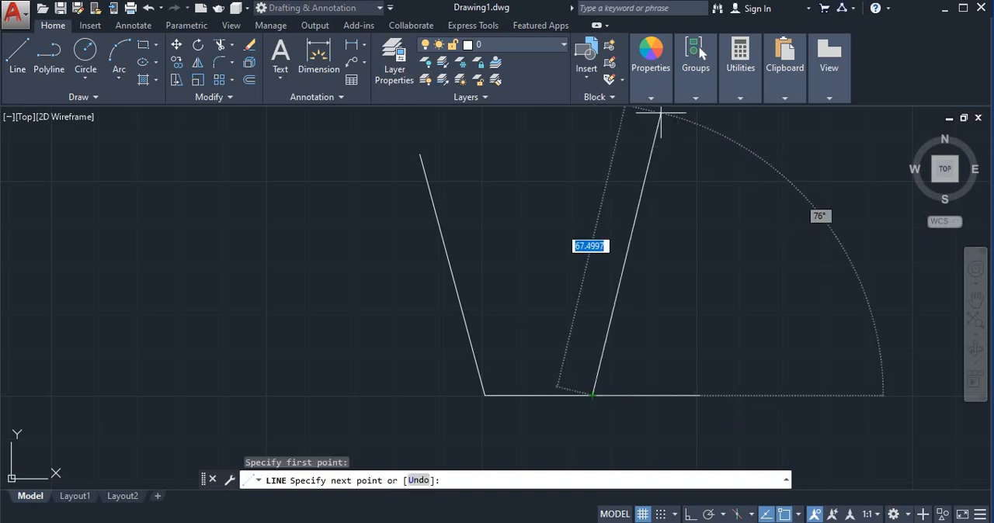
pyautogui.click(592, 142)
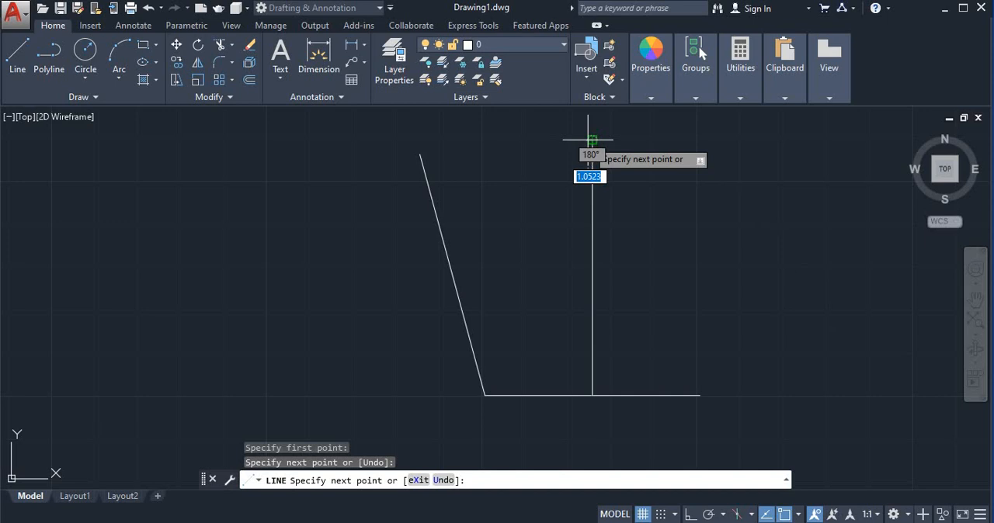
pyautogui.press('Escape')
# - Mirror the slanted side line about the vertical construction line, keeping the source object, and delete the construction line
pyautogui.click(439, 213)
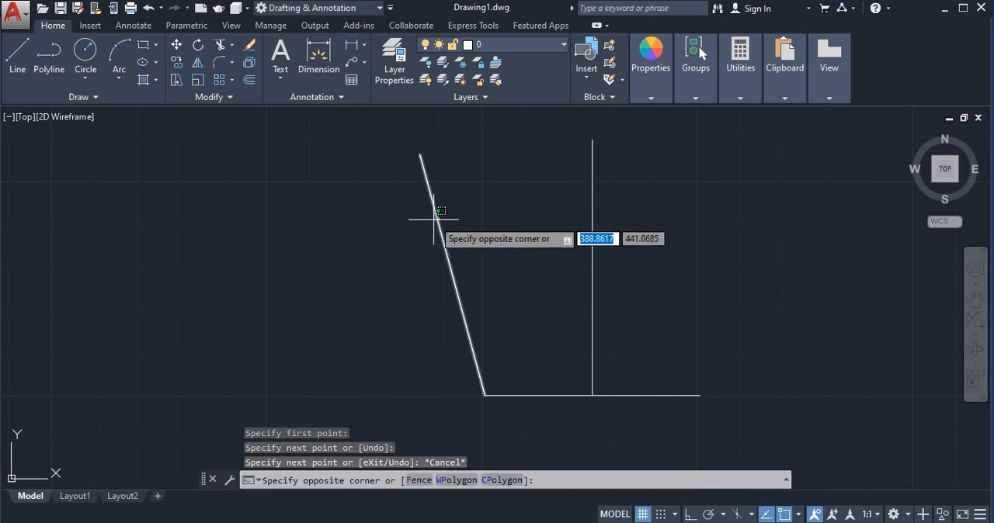
pyautogui.click(422, 222)
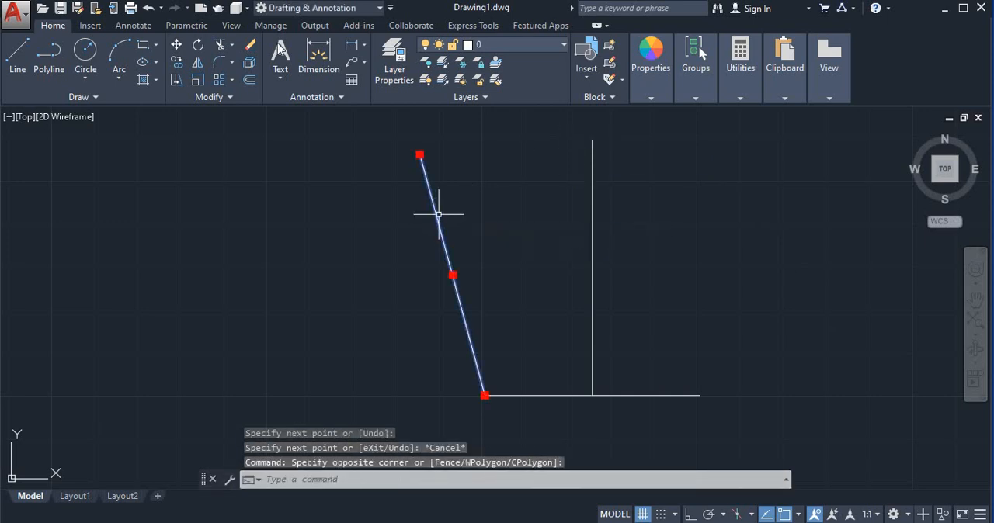
pyautogui.click(198, 65)
pyautogui.click(593, 142)
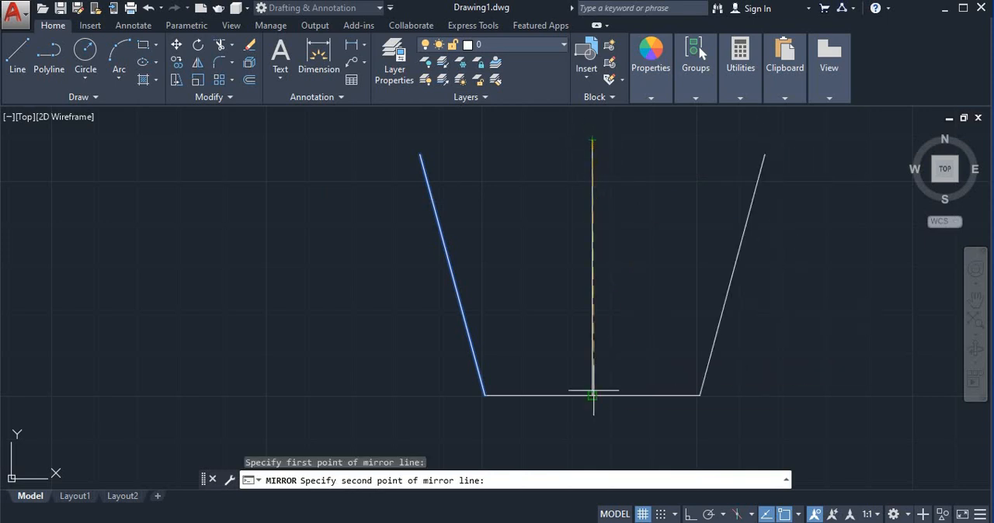
pyautogui.click(593, 396)
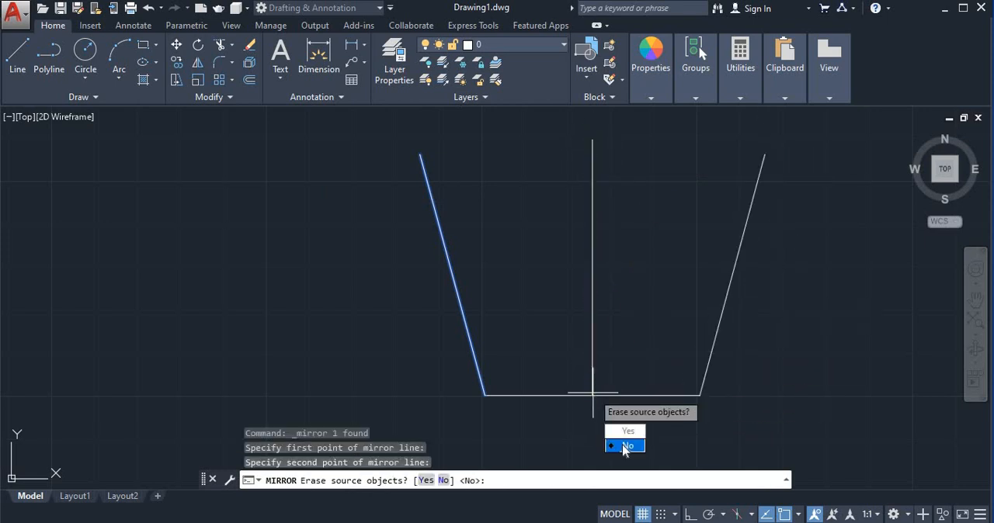
pyautogui.click(626, 446)
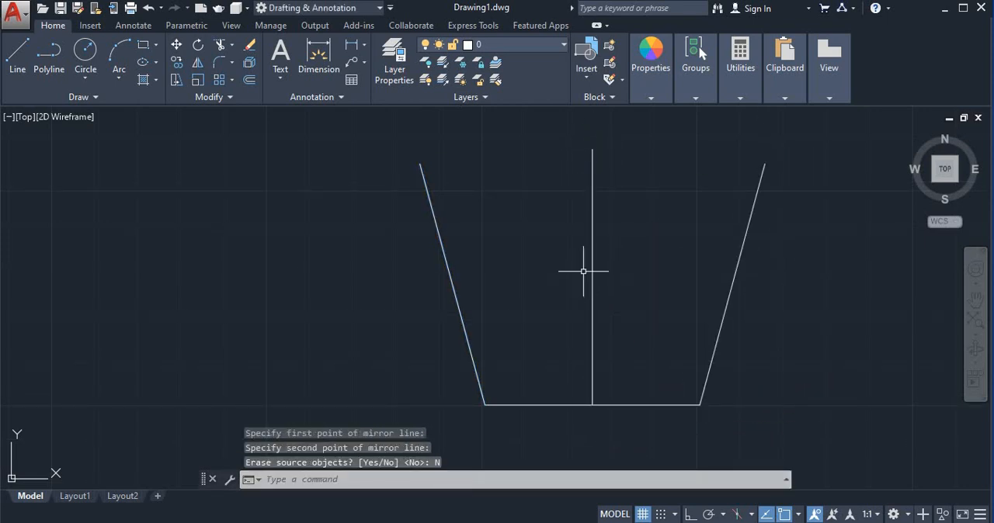
pyautogui.click(592, 266)
pyautogui.press('Delete')
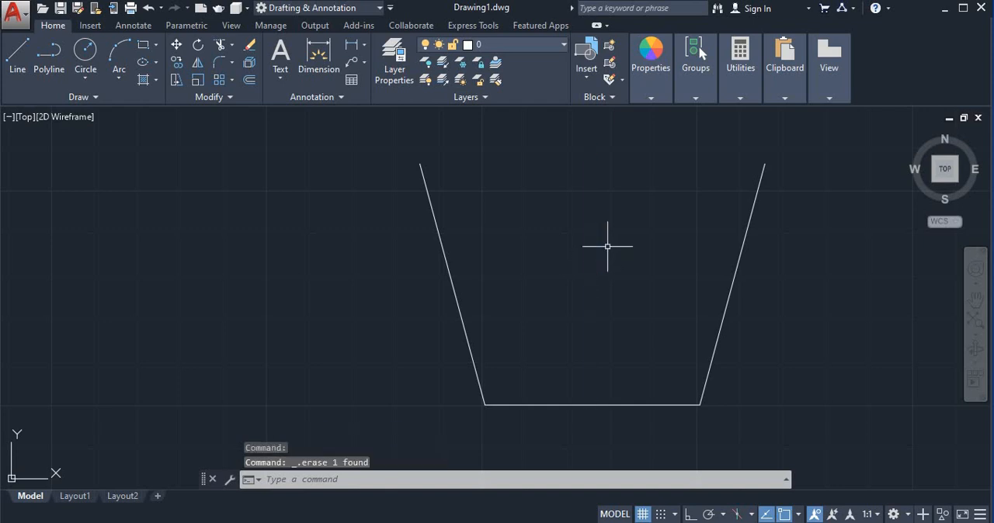
# - Draw an ellipse whose axis spans the upper endpoints of the two slanted lines, with a distance of 10 to the other axis
pyautogui.moveTo(582, 239); pyautogui.dragTo(584, 296, button='middle')
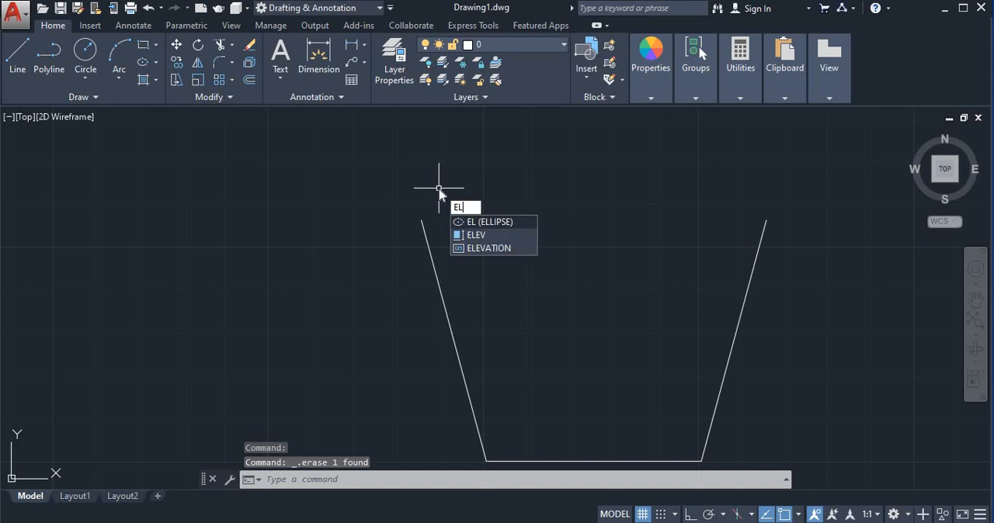
pyautogui.press('Return')
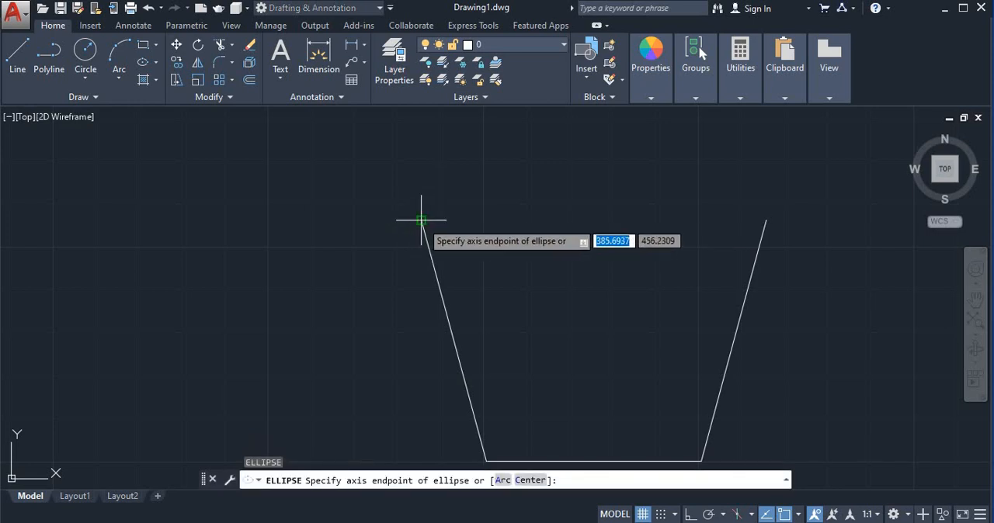
pyautogui.click(421, 221)
pyautogui.click(766, 219)
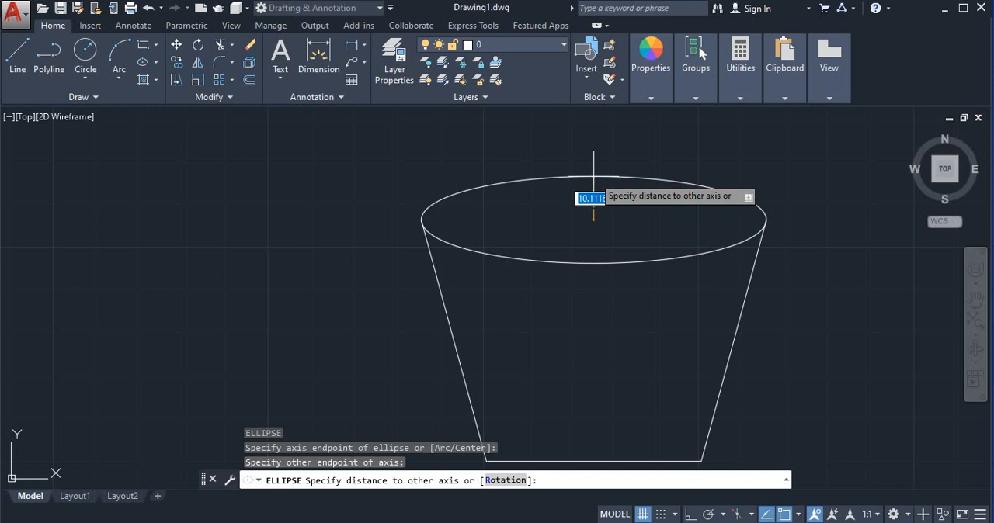
pyautogui.write('1')
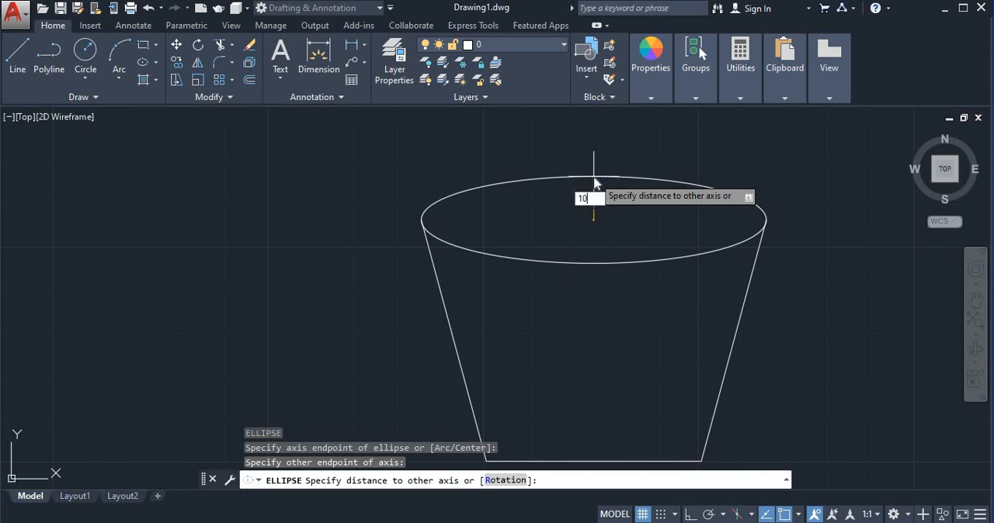
pyautogui.write('0')
pyautogui.press('Return')
# - Trim the short upper end of the right slanted line that lies inside the ellipse, using all objects as cutting edges
pyautogui.scroll(-2, 593, 174)
pyautogui.scroll(5, 443, 208)
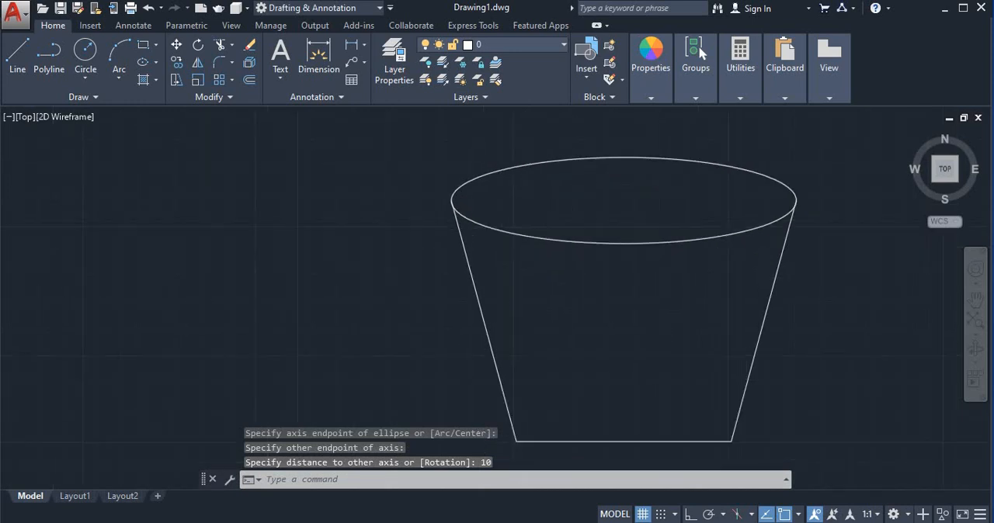
pyautogui.scroll(-5, 670, 201)
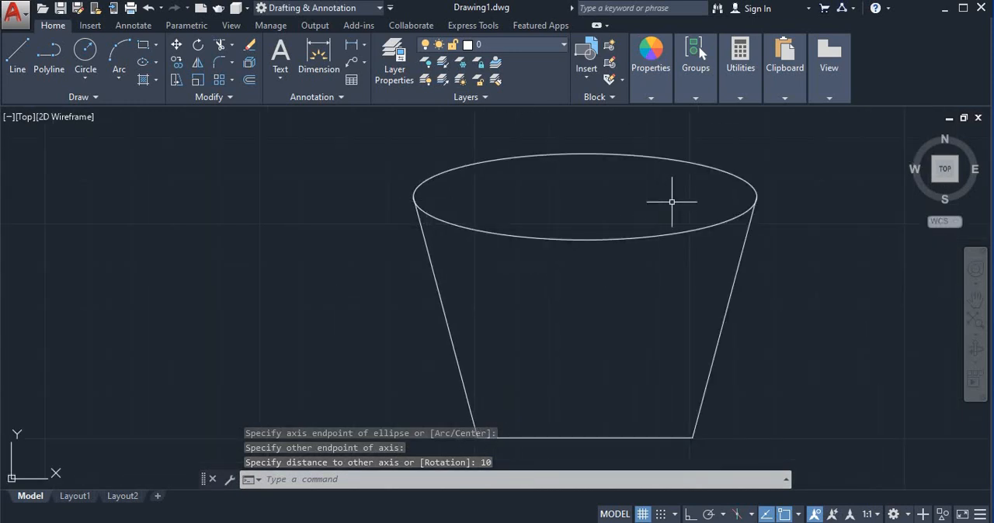
pyautogui.scroll(5, 722, 189)
pyautogui.scroll(4, 799, 192)
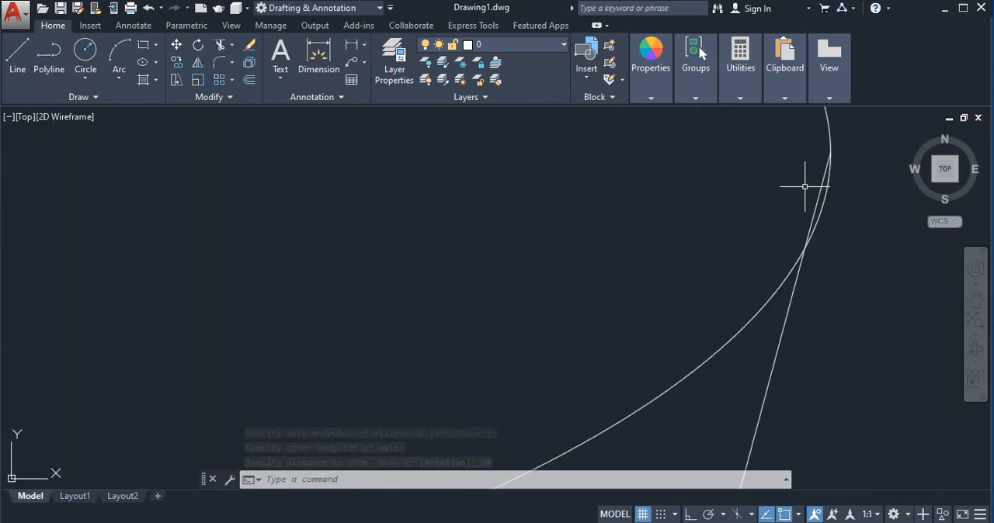
pyautogui.scroll(-2, 803, 191)
pyautogui.scroll(2, 801, 184)
pyautogui.scroll(-2, 765, 185)
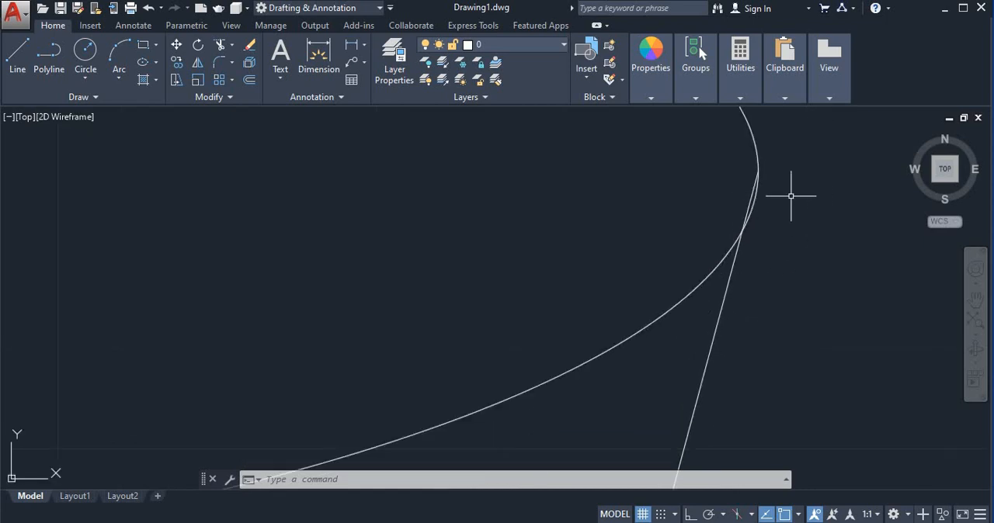
pyautogui.scroll(2, 783, 199)
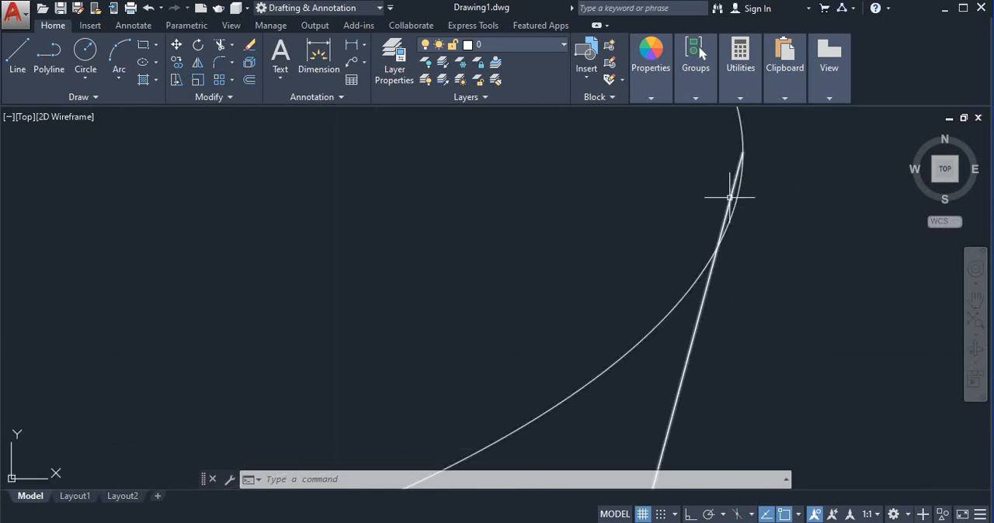
pyautogui.click(221, 46)
pyautogui.press('Return')
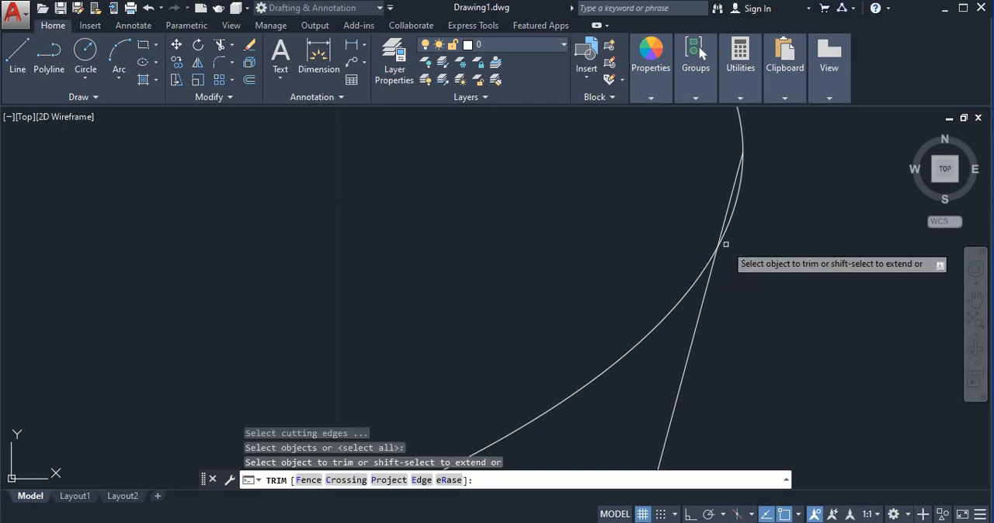
pyautogui.click(730, 198)
# - Trim the short upper end of the left slanted line that lies inside the ellipse and end the Trim command
pyautogui.scroll(-5, 599, 223)
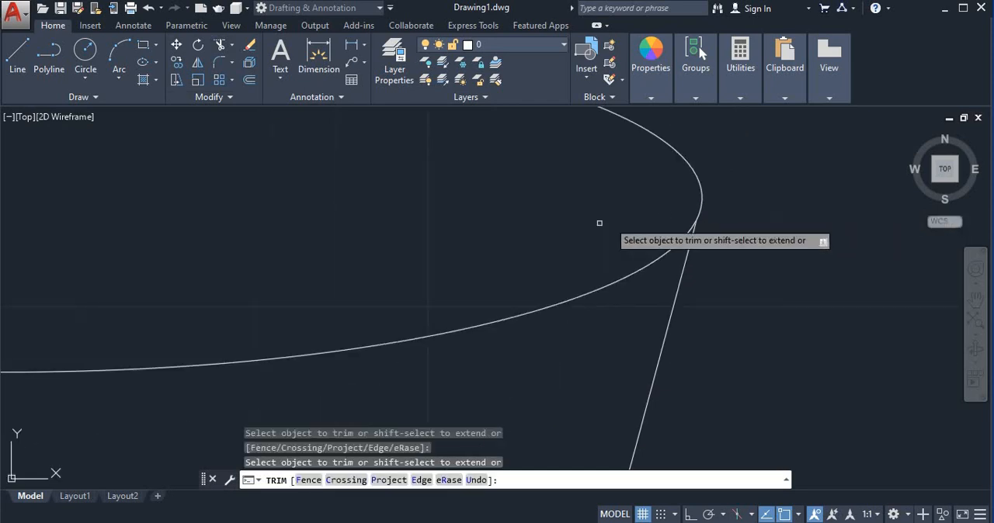
pyautogui.scroll(3, 498, 229)
pyautogui.scroll(4, 498, 229)
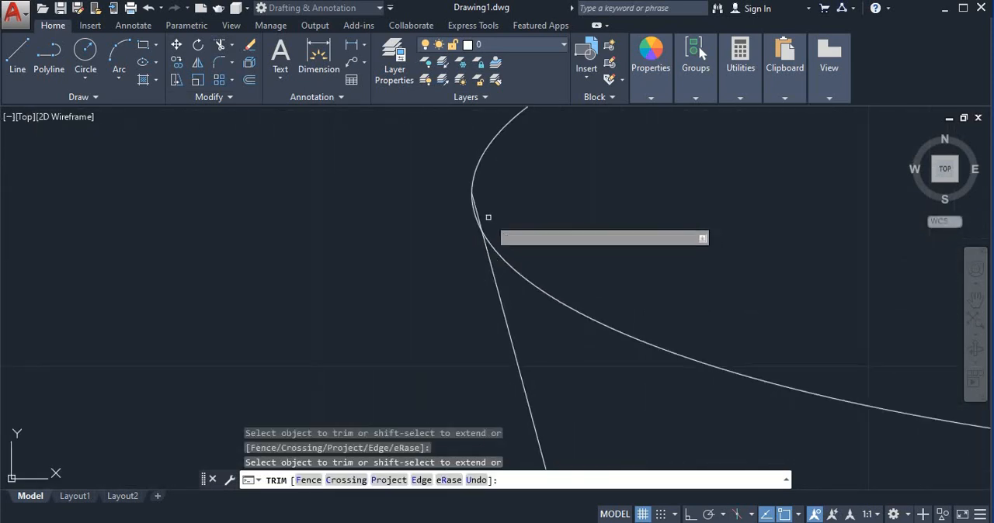
pyautogui.scroll(-1, 440, 218)
pyautogui.click(440, 219)
pyautogui.scroll(-3, 440, 218)
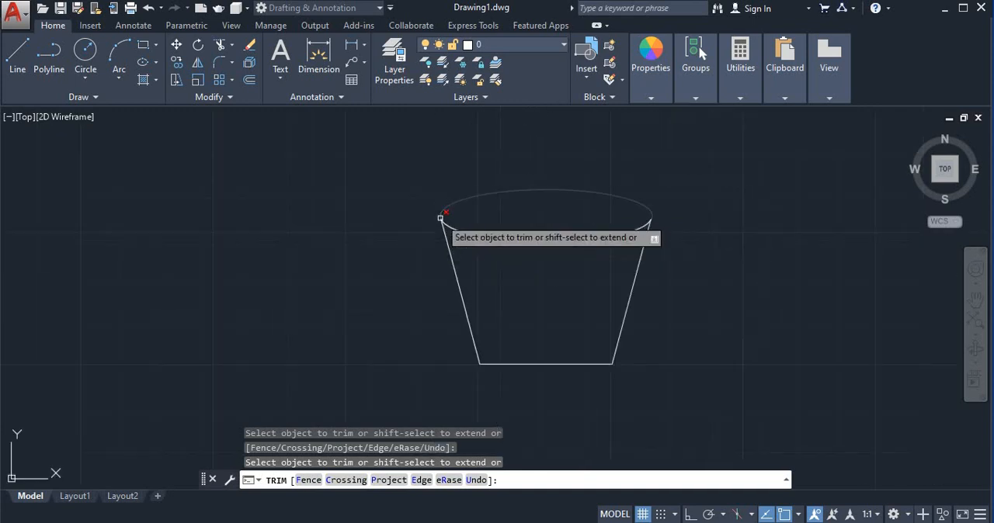
pyautogui.press('Escape')
pyautogui.scroll(2, 545, 244)
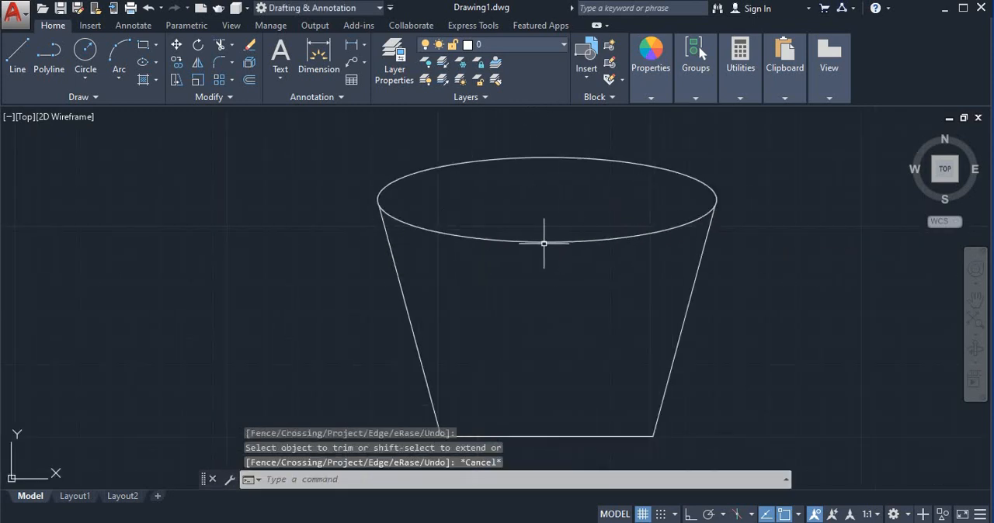
# - Add a linear dimension between the two endpoints of the base line and place it just below the base
pyautogui.moveTo(546, 244)
pyautogui.mouseDown(button='middle')
pyautogui.moveTo(623, 239)
pyautogui.moveTo(635, 217)
pyautogui.mouseUp(button='middle')
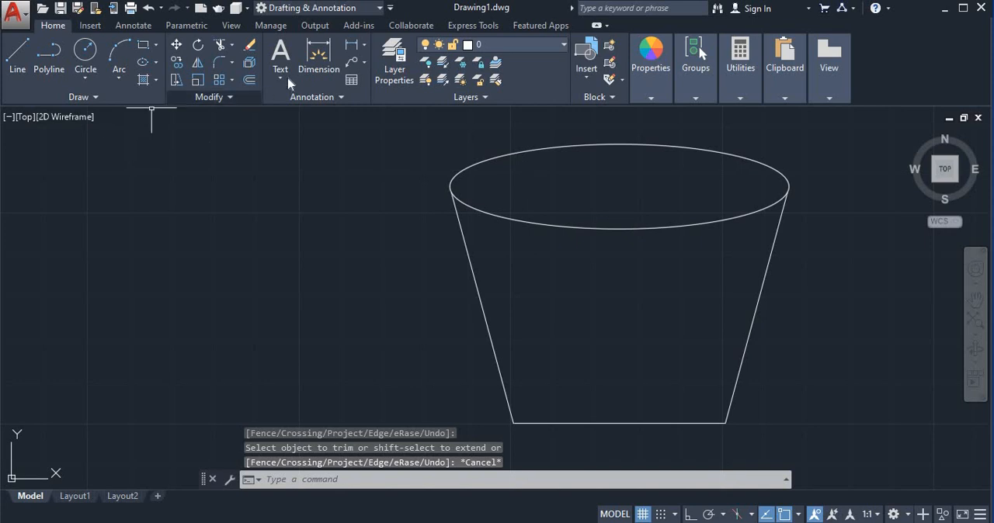
pyautogui.click(319, 56)
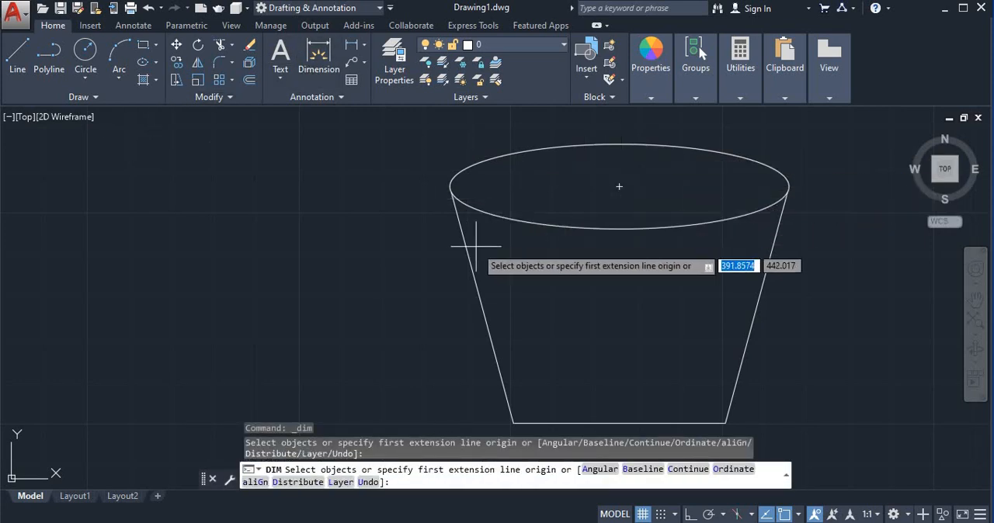
pyautogui.click(513, 423)
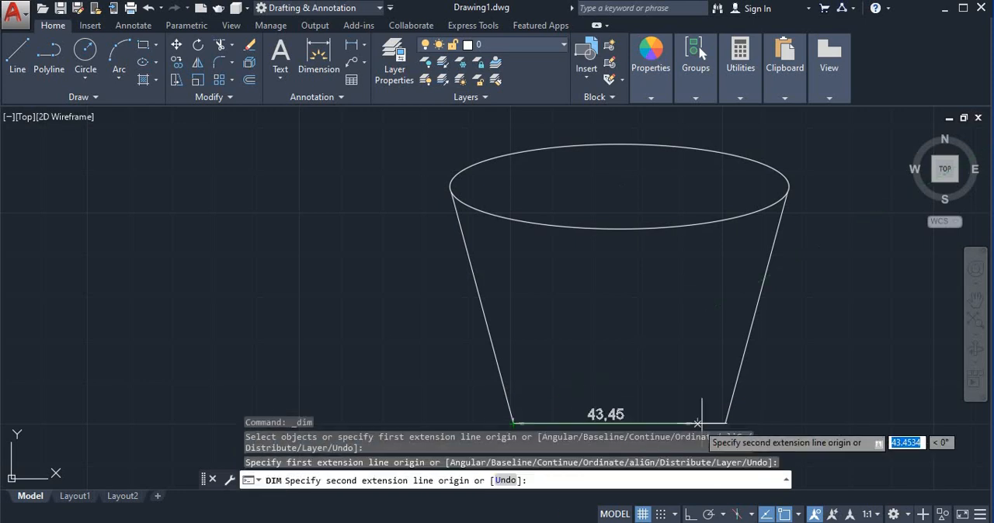
pyautogui.moveTo(699, 421); pyautogui.dragTo(694, 328, button='middle')
pyautogui.click(685, 343)
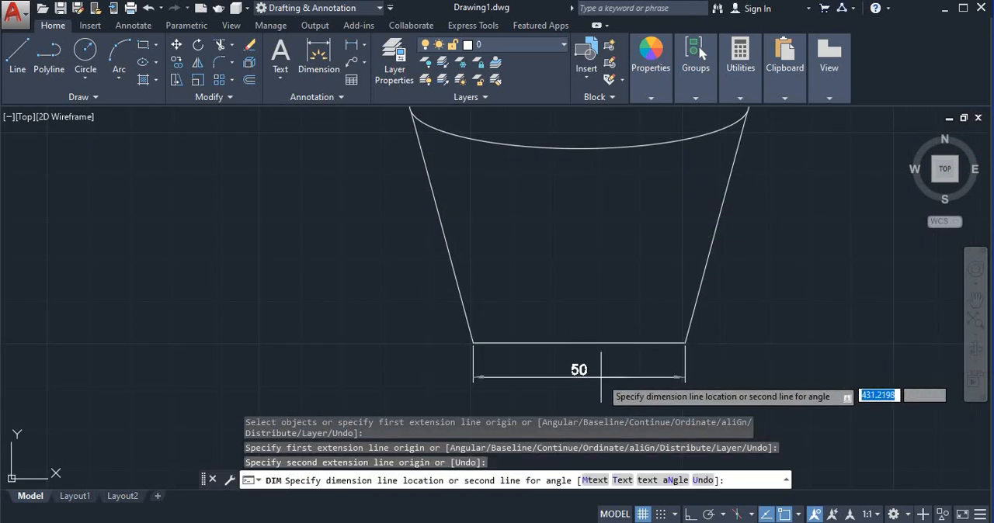
pyautogui.click(579, 376)
# - Add a vertical dimension from the ellipse's center to its top quadrant, with the dimension line running along the minor axis
pyautogui.moveTo(521, 276); pyautogui.dragTo(640, 336, button='middle')
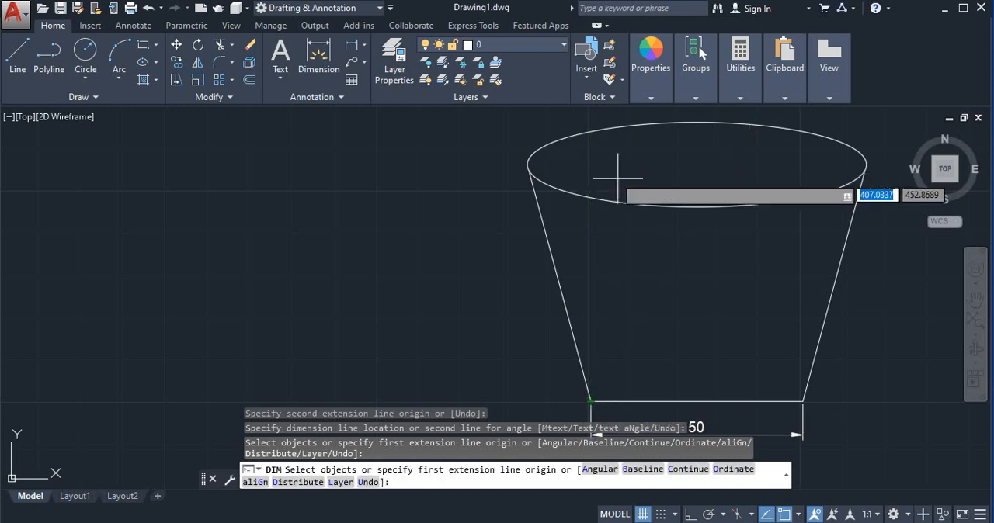
pyautogui.click(698, 165)
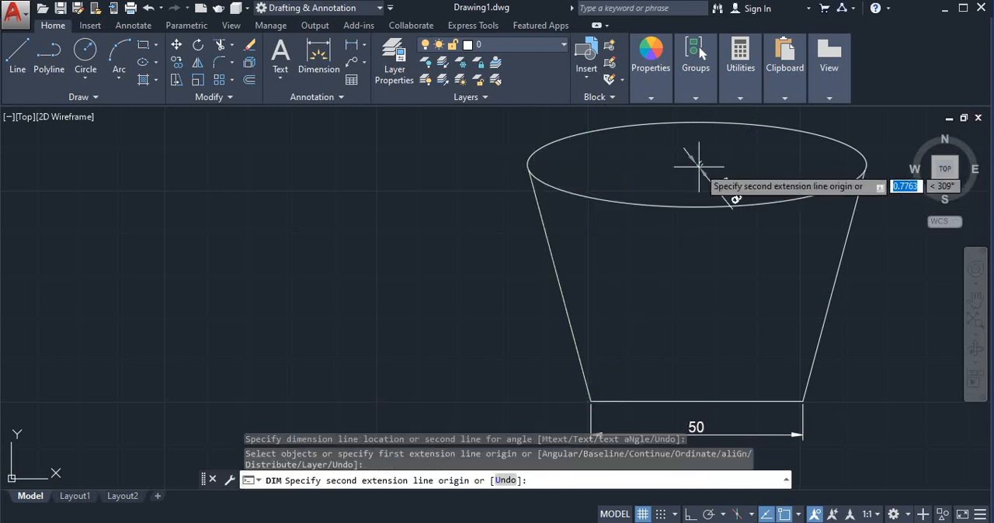
pyautogui.click(696, 122)
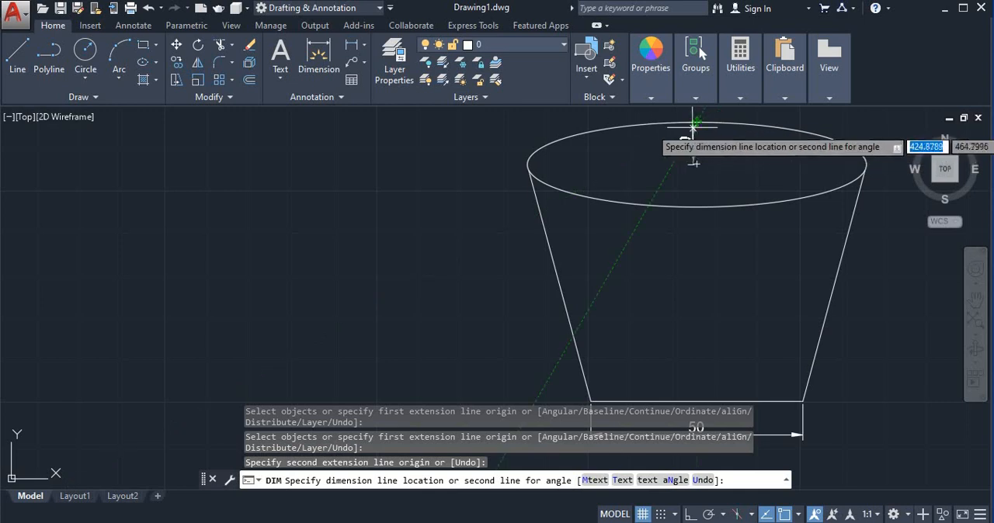
pyautogui.click(696, 163)
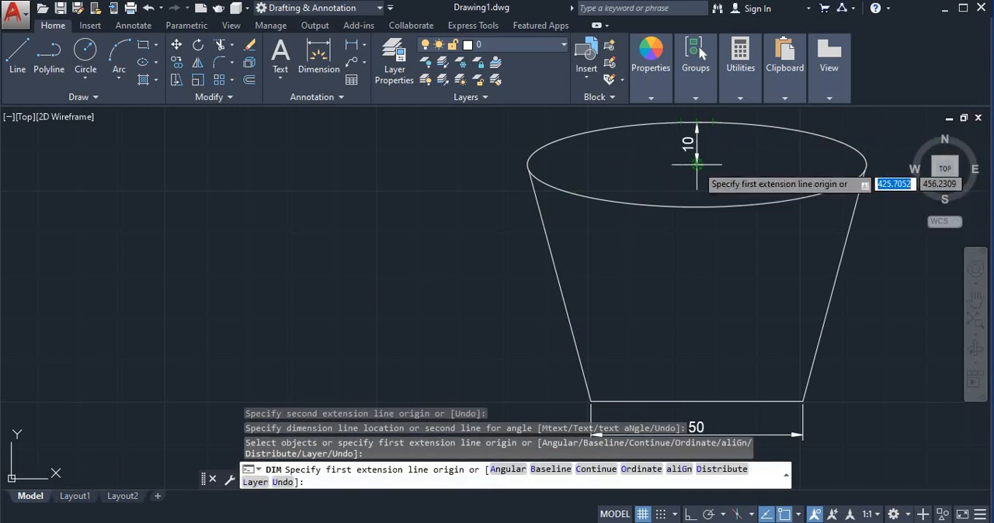
pyautogui.click(697, 163)
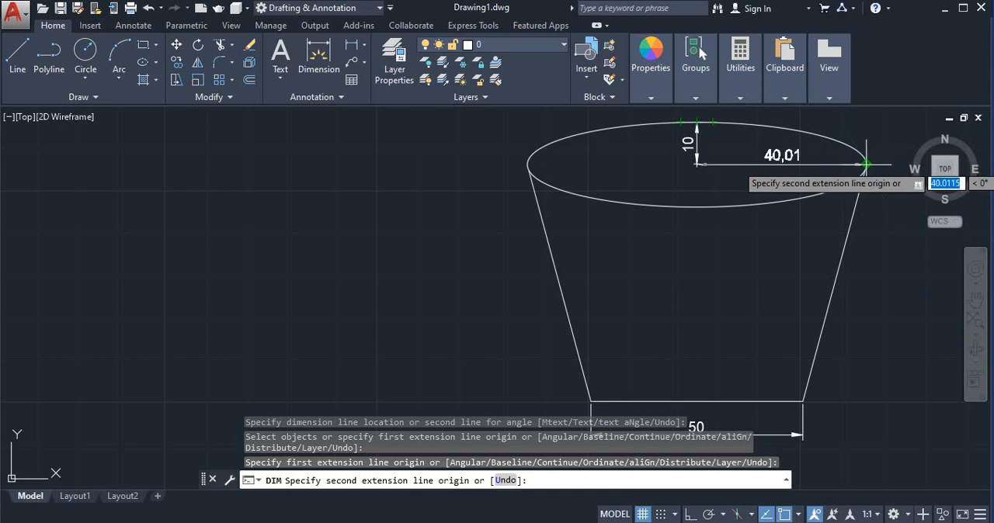
pyautogui.click(867, 164)
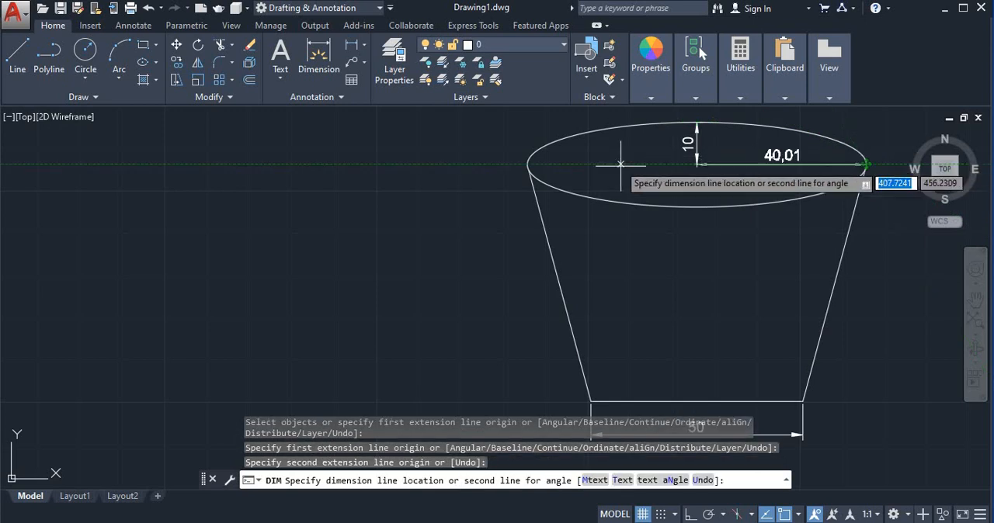
pyautogui.press('Escape')
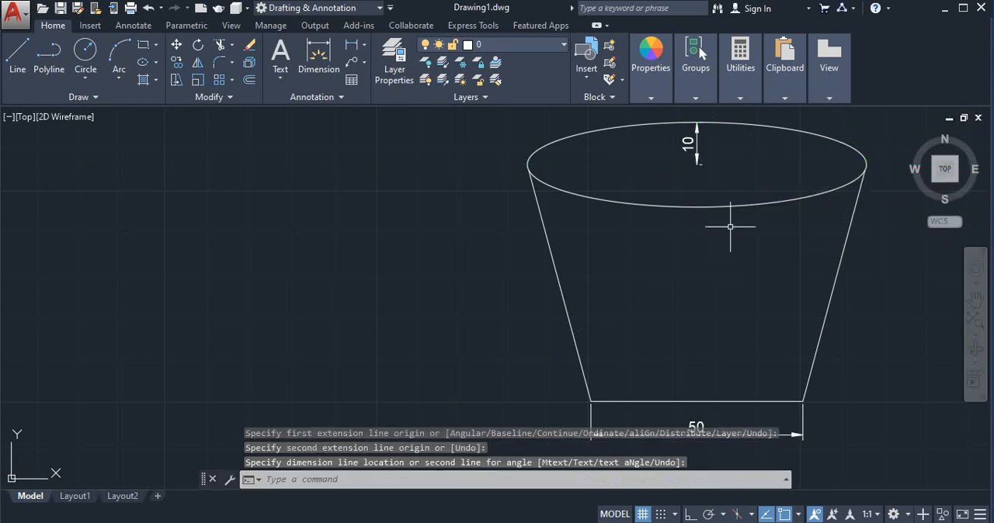
# - Add an angular dimension between the left slanted line and the base line, placing its arc inside the container
pyautogui.moveTo(732, 228)
pyautogui.mouseDown(button='middle')
pyautogui.moveTo(713, 257)
pyautogui.moveTo(691, 239)
pyautogui.mouseUp(button='middle')
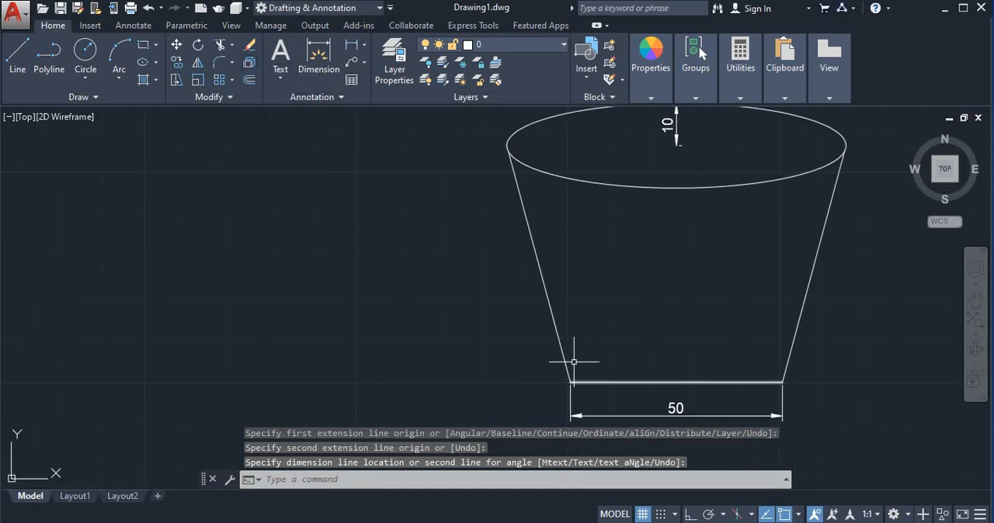
pyautogui.click(365, 46)
pyautogui.click(381, 133)
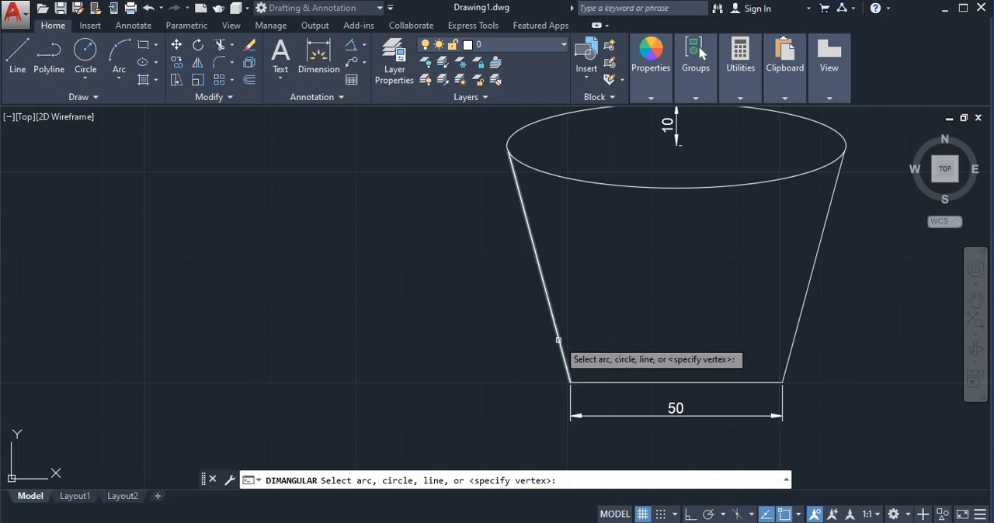
pyautogui.click(559, 341)
pyautogui.click(608, 380)
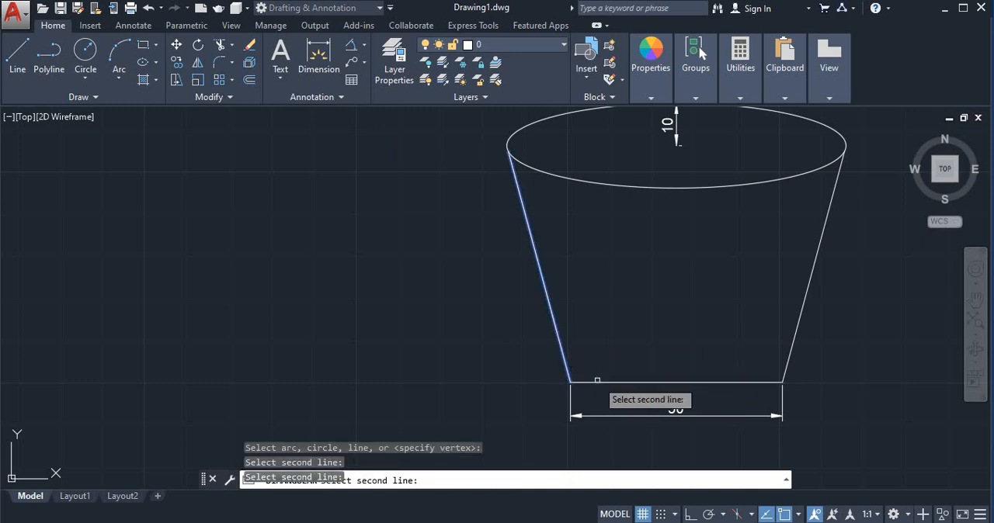
pyautogui.click(595, 380)
pyautogui.click(594, 382)
pyautogui.scroll(5, 582, 393)
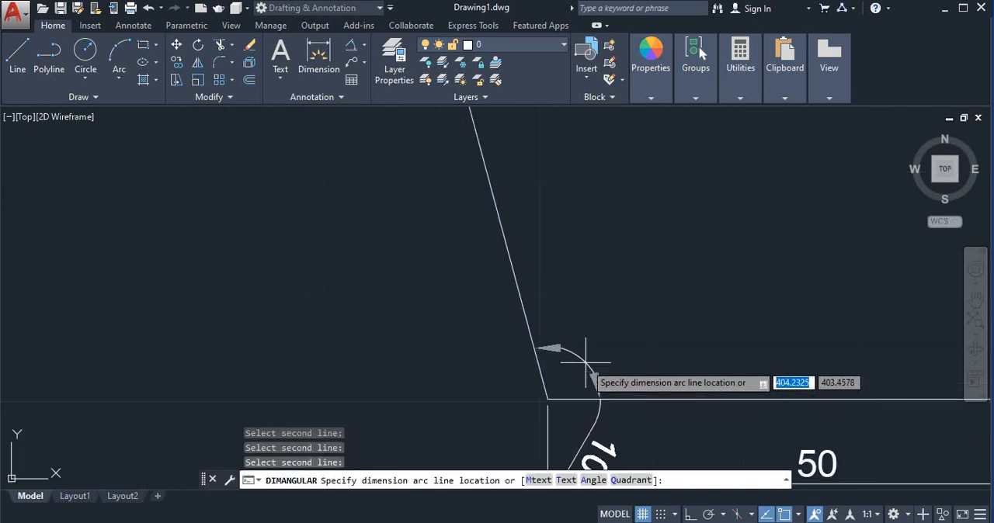
pyautogui.click(583, 283)
pyautogui.scroll(-5, 614, 280)
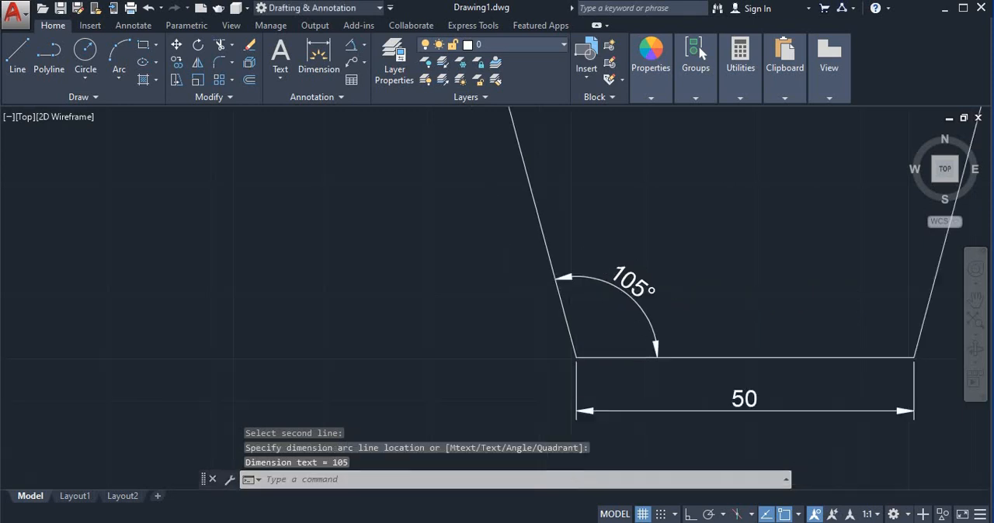
# - Add an aligned dimension along the left slanted side from the base corner to the rim, placed outside the container, and end the command
pyautogui.scroll(3, 630, 280)
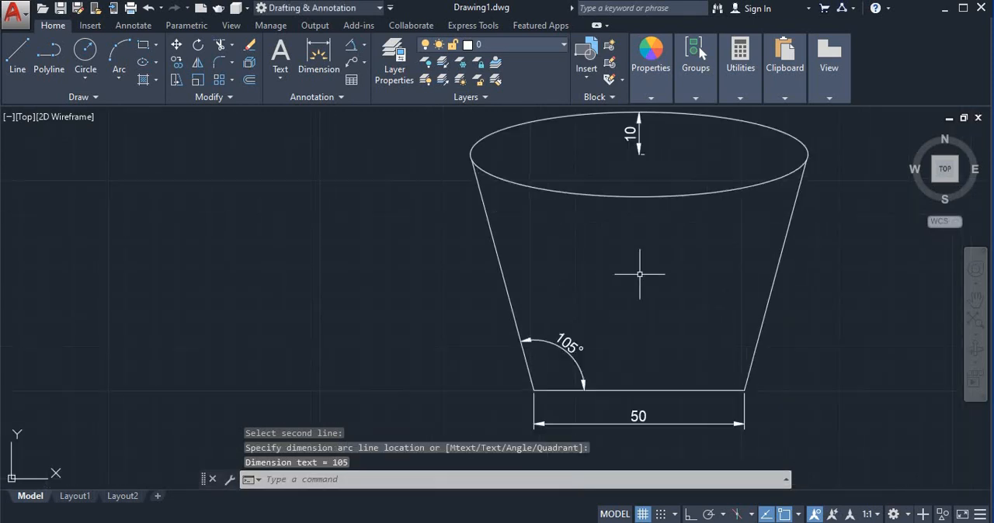
pyautogui.scroll(-2, 630, 282)
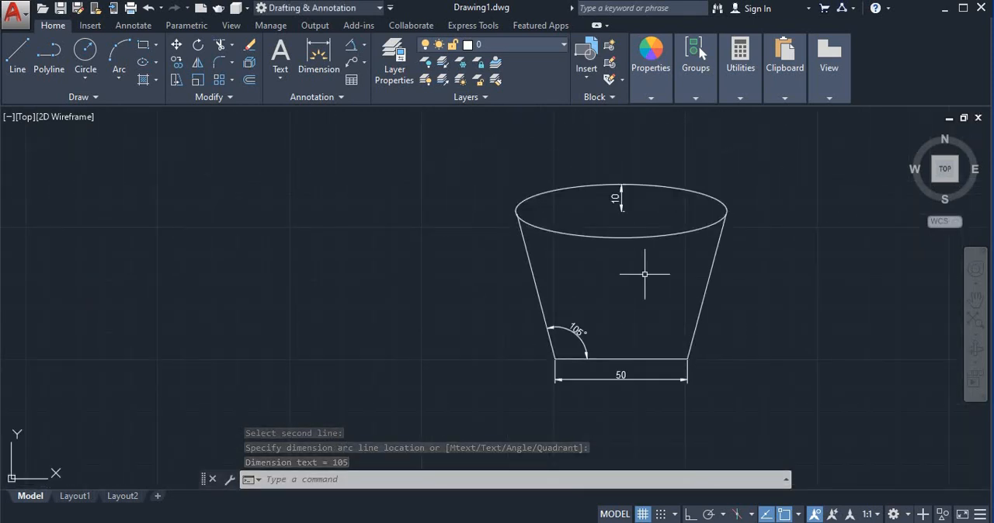
pyautogui.scroll(2, 645, 272)
pyautogui.moveTo(642, 272); pyautogui.dragTo(622, 283, button='middle')
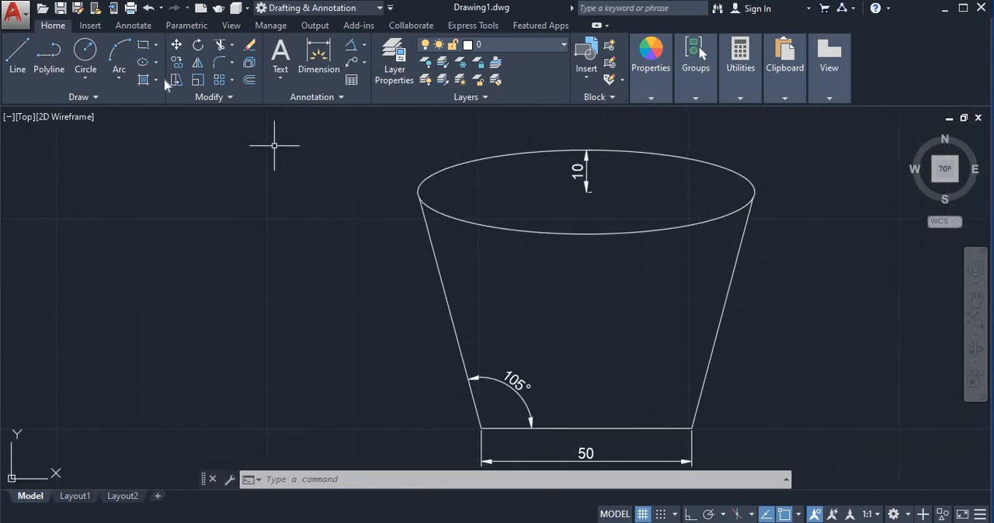
pyautogui.click(319, 56)
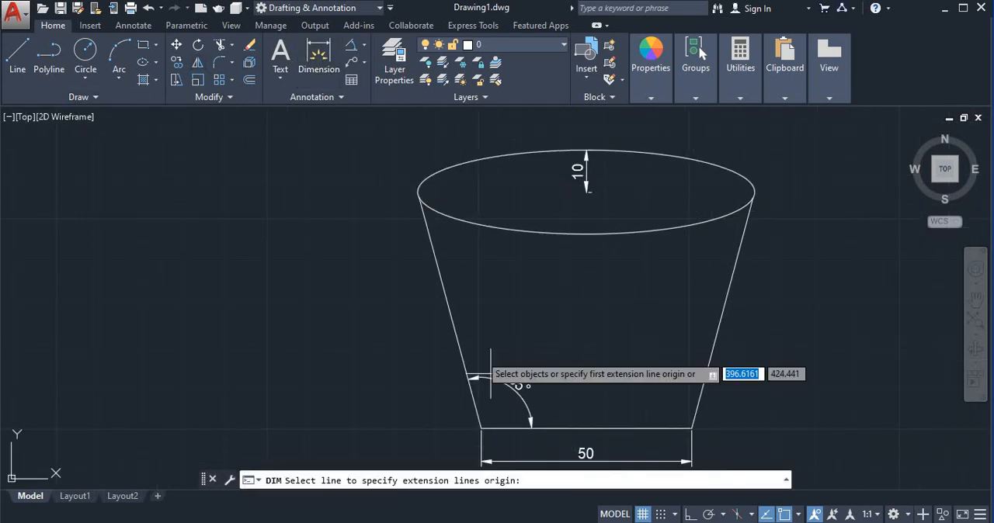
pyautogui.click(480, 428)
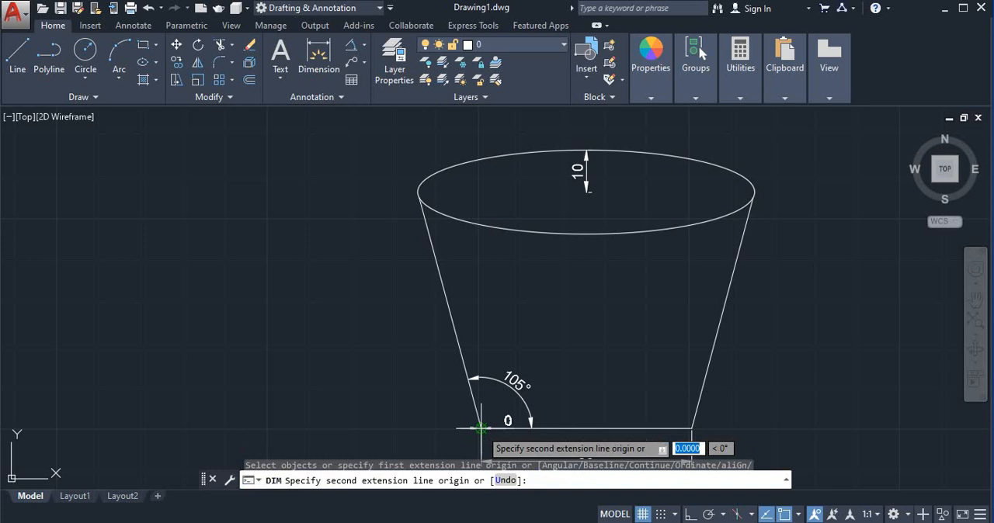
pyautogui.click(411, 192)
pyautogui.scroll(-4, 392, 243)
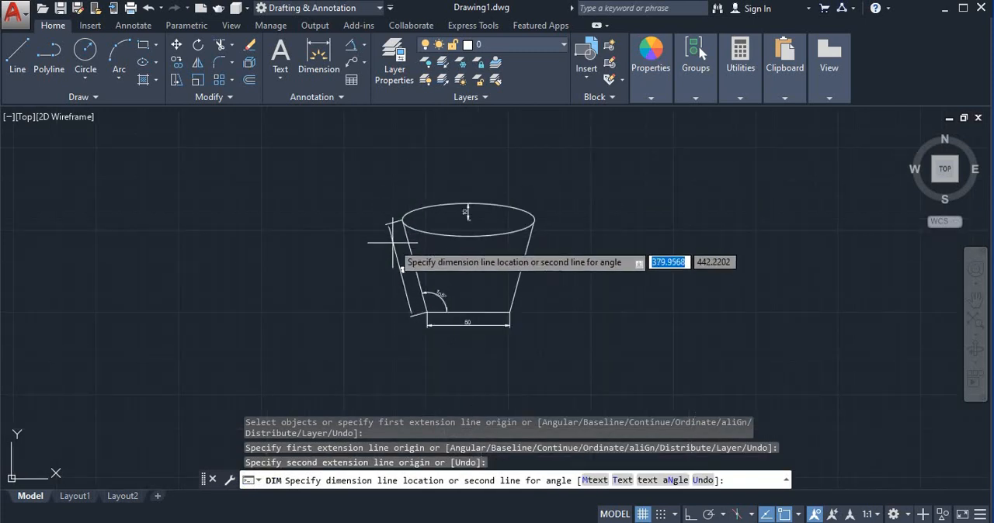
pyautogui.scroll(4, 392, 242)
pyautogui.click(420, 261)
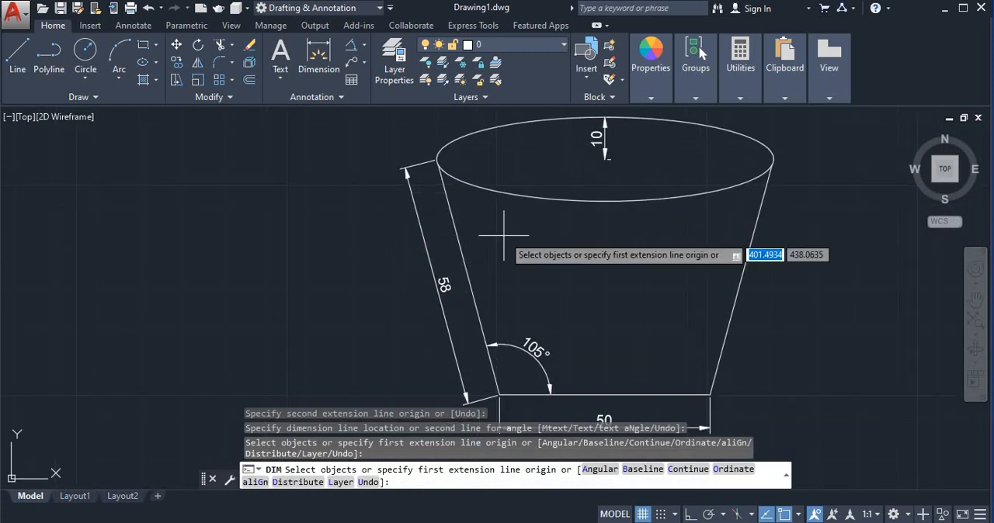
pyautogui.press('Return')
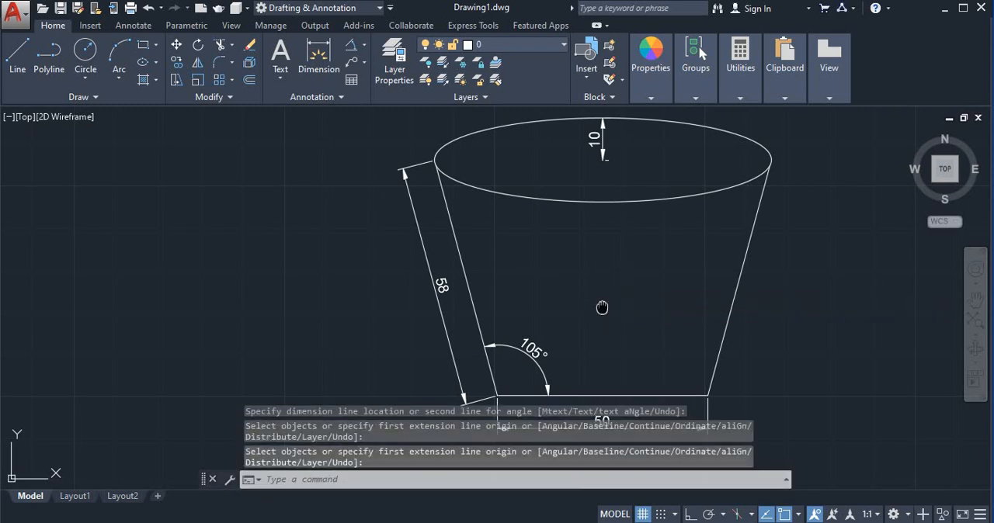
# - Set the color of the ellipse, both slanted lines and the base line to light blue 122,175,223, then clear the selection
pyautogui.scroll(-2, 602, 307)
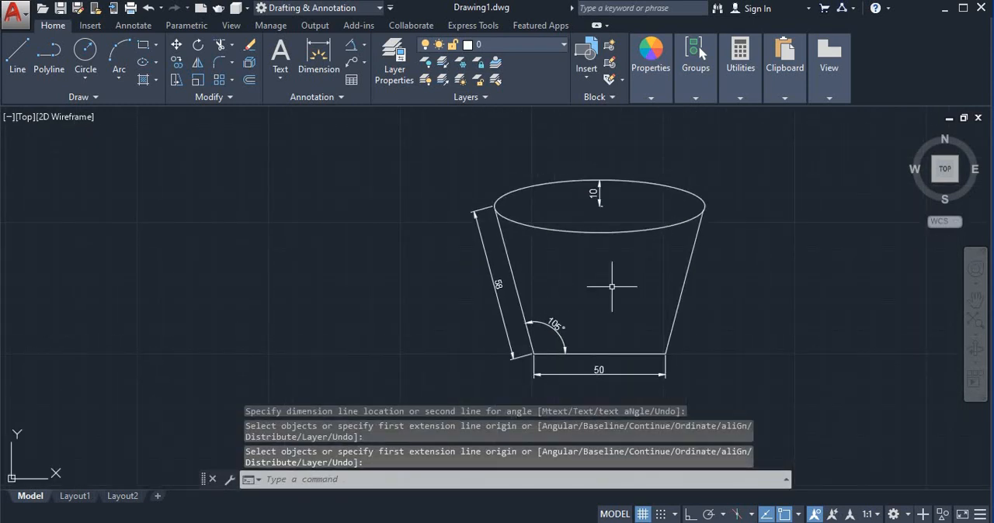
pyautogui.moveTo(620, 277); pyautogui.dragTo(587, 265, button='middle')
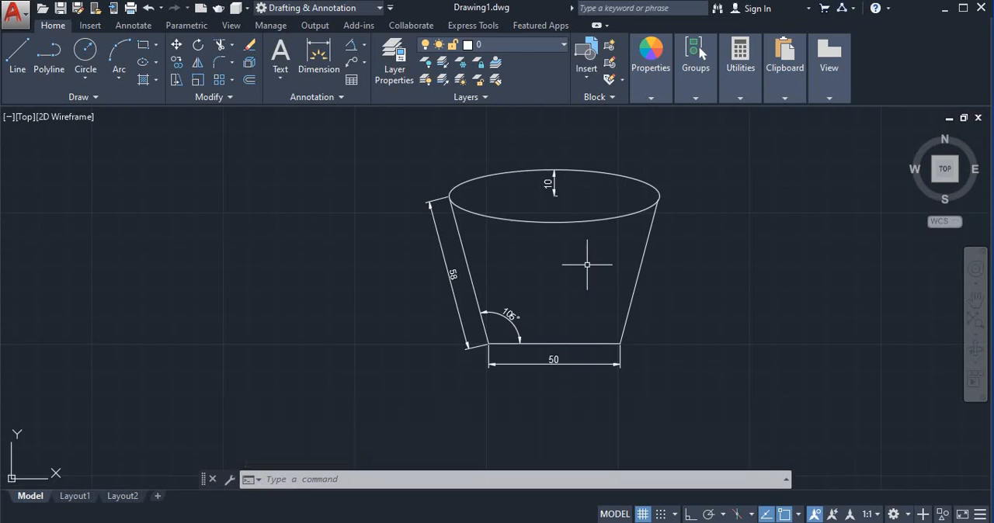
pyautogui.click(565, 222)
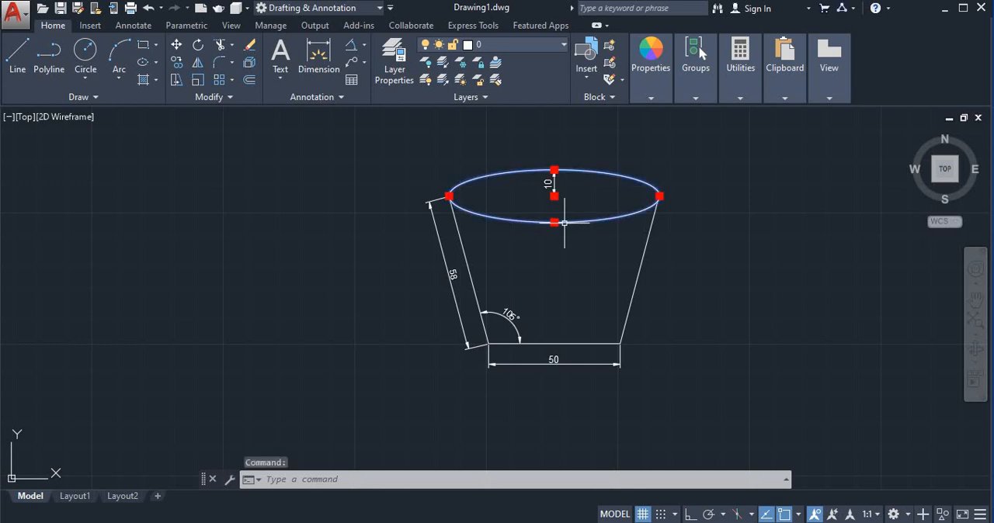
pyautogui.click(467, 277)
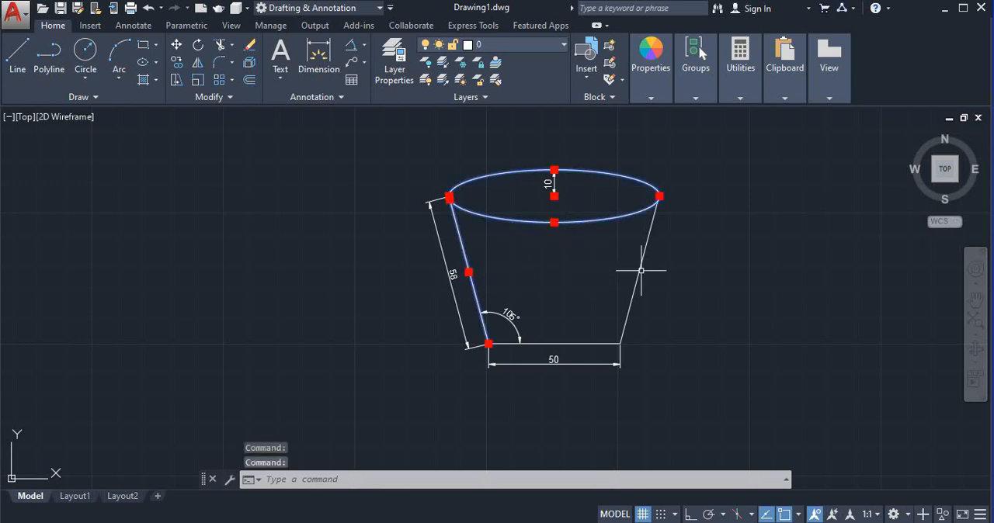
pyautogui.click(641, 271)
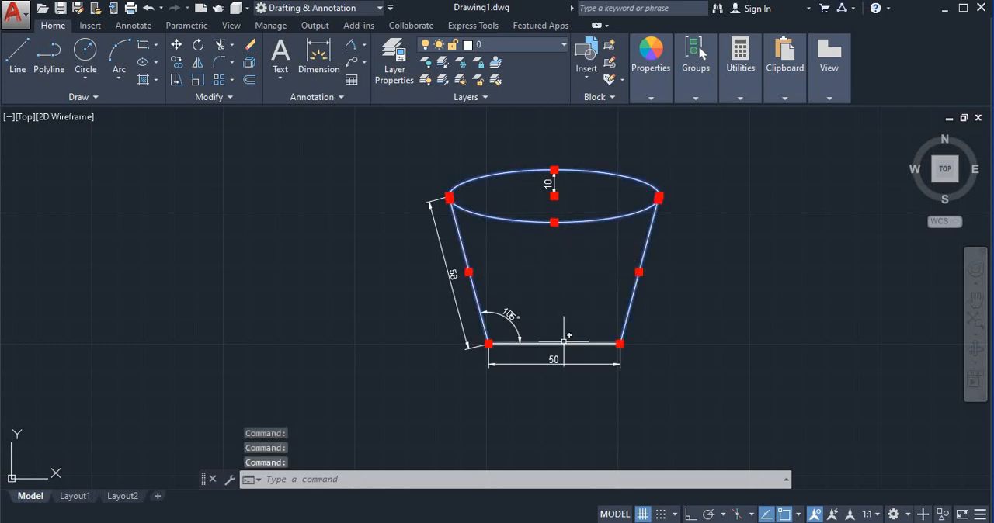
pyautogui.click(556, 344)
pyautogui.click(651, 103)
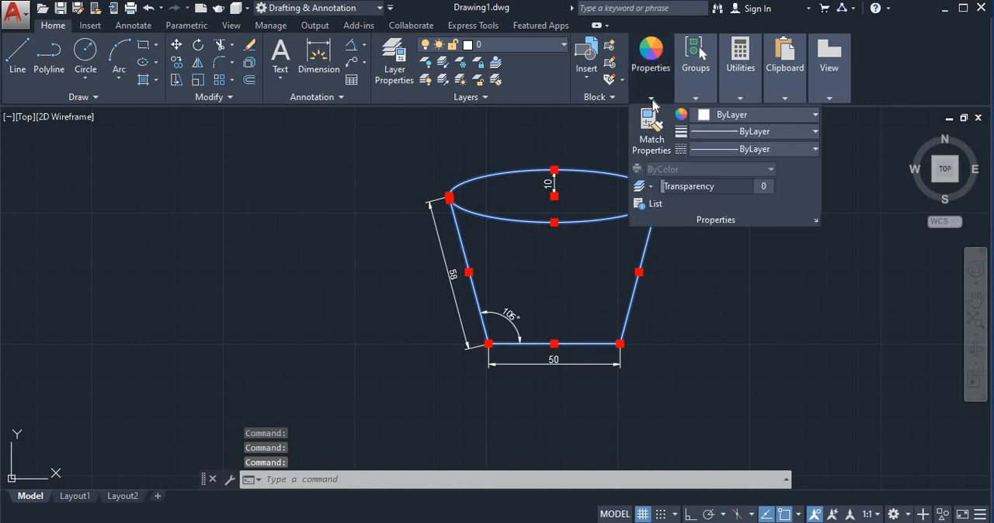
pyautogui.click(732, 115)
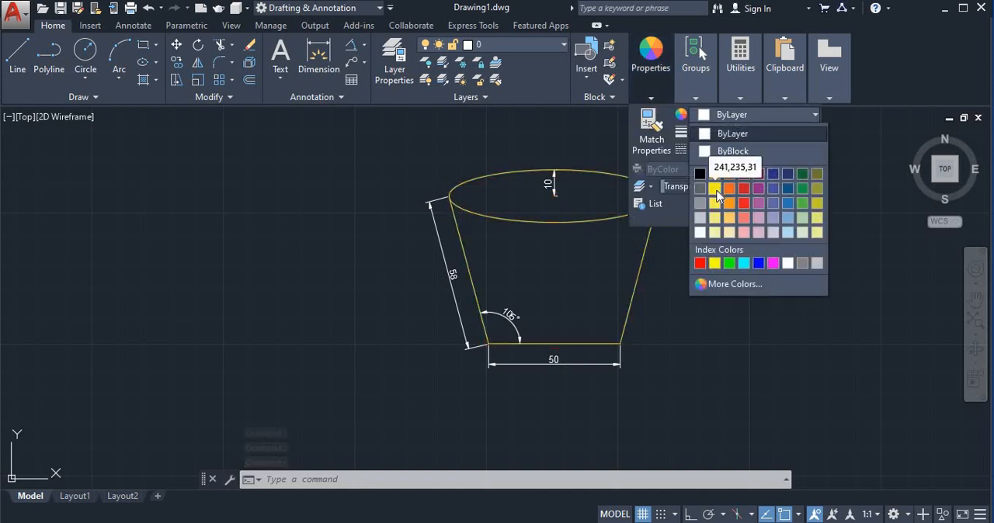
pyautogui.click(787, 222)
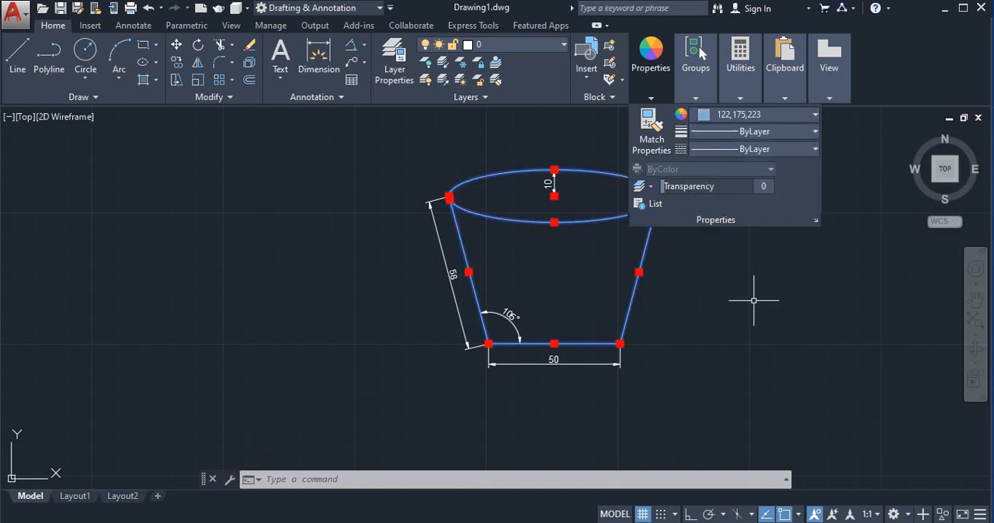
pyautogui.click(748, 305)
pyautogui.click(699, 287)
pyautogui.press('Escape')
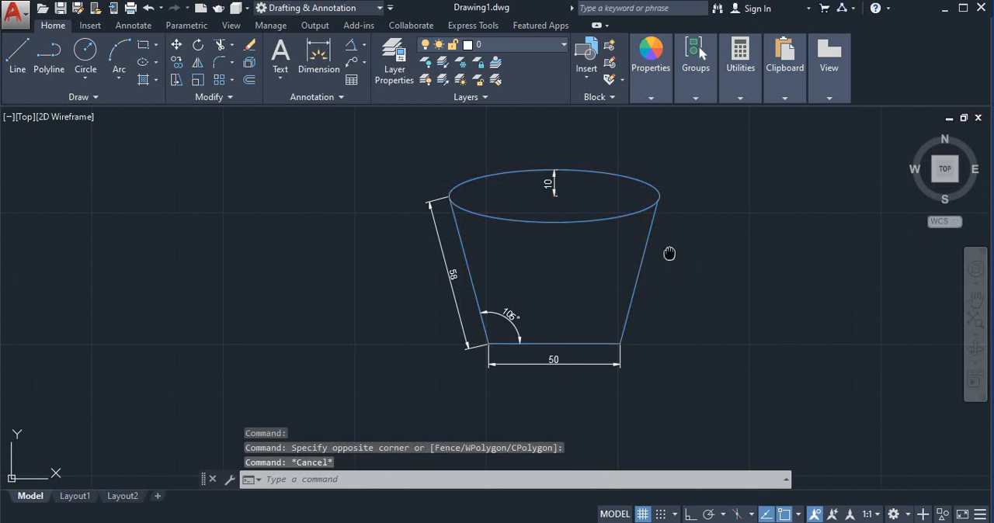
pyautogui.moveTo(670, 254); pyautogui.dragTo(750, 282, button='middle')
pyautogui.scroll(2, 745, 268)
pyautogui.scroll(-2, 747, 265)
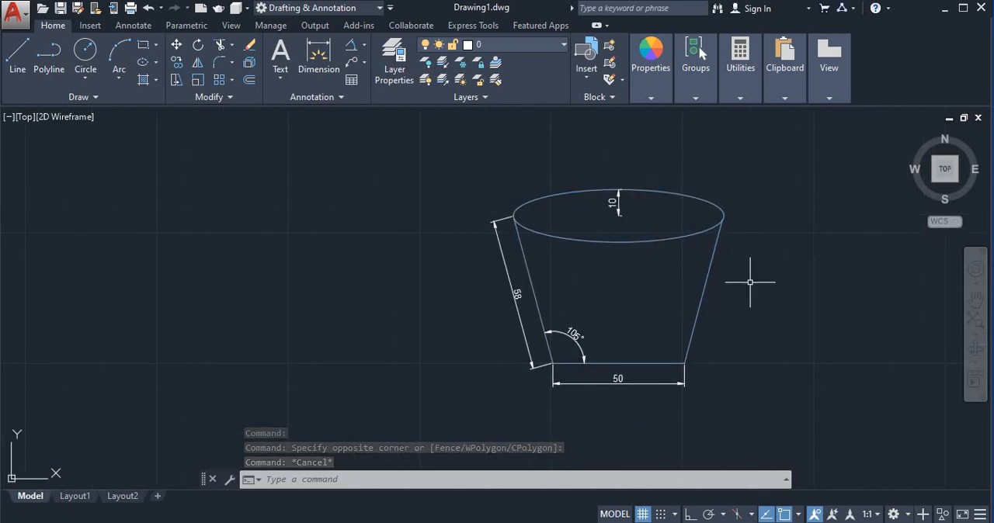
pyautogui.scroll(2, 637, 248)
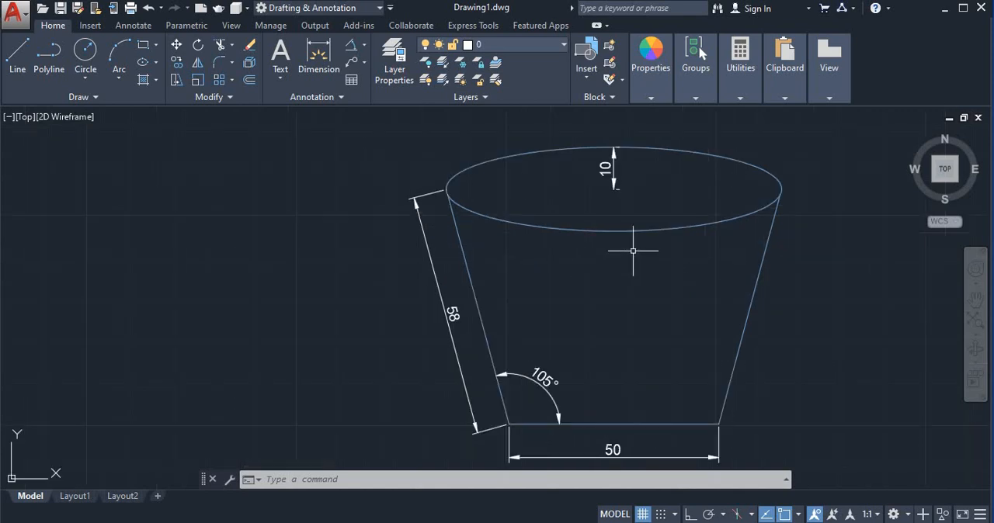
pyautogui.scroll(-2, 665, 245)
pyautogui.moveTo(702, 210); pyautogui.dragTo(669, 209, button='middle')
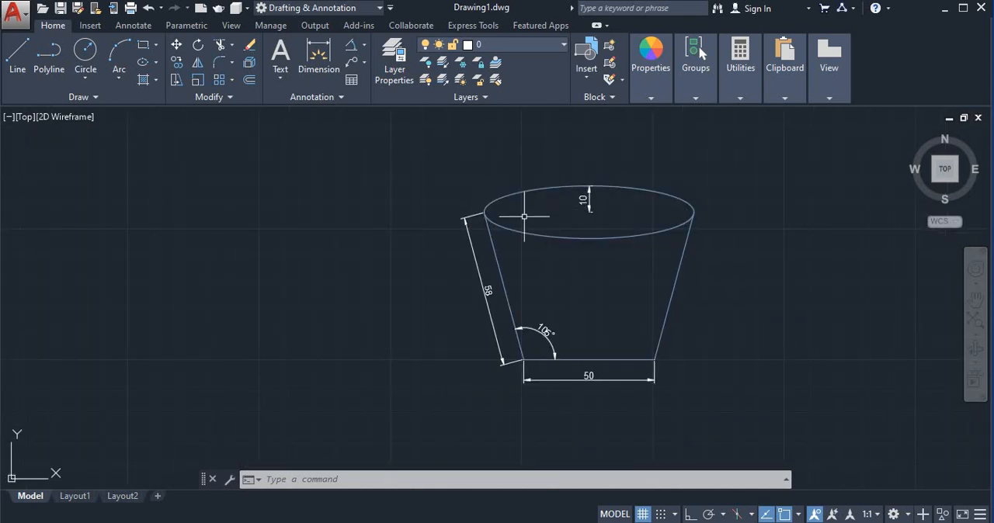
pyautogui.scroll(2, 545, 221)
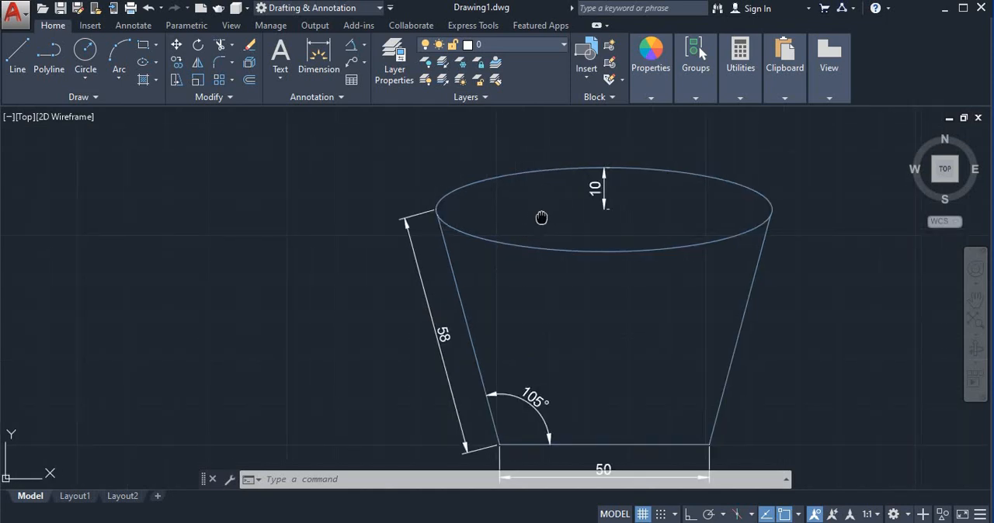
pyautogui.moveTo(544, 220); pyautogui.dragTo(484, 207, button='middle')
pyautogui.scroll(-2, 476, 207)
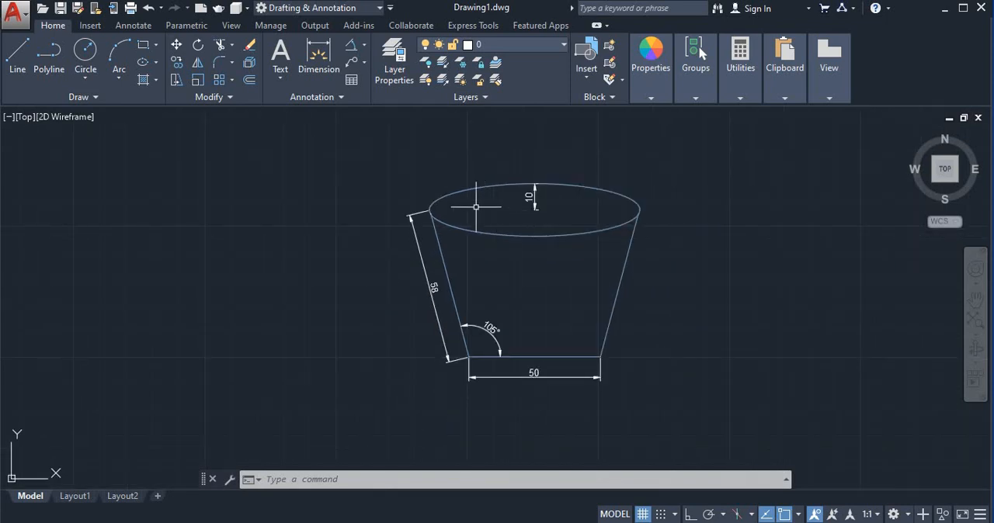
pyautogui.click(231, 81)
pyautogui.scroll(2, 522, 202)
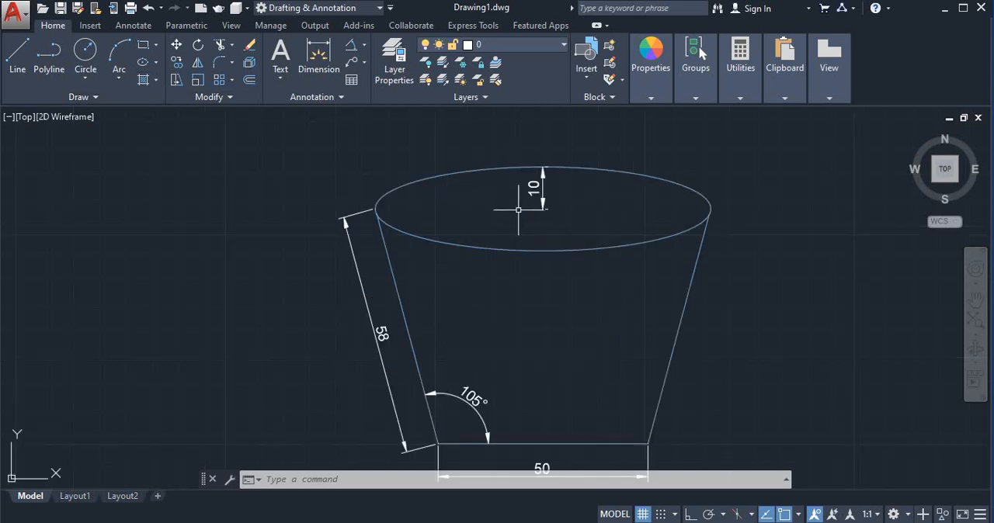
# - Start a hatch with the AR-CONC pattern and pick the inside of the ellipse as its area
pyautogui.click(155, 80)
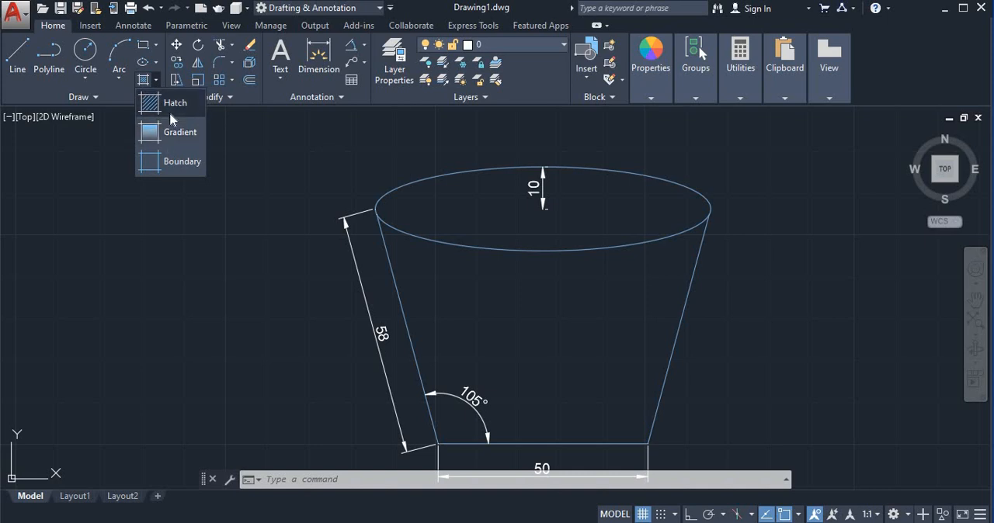
pyautogui.click(167, 103)
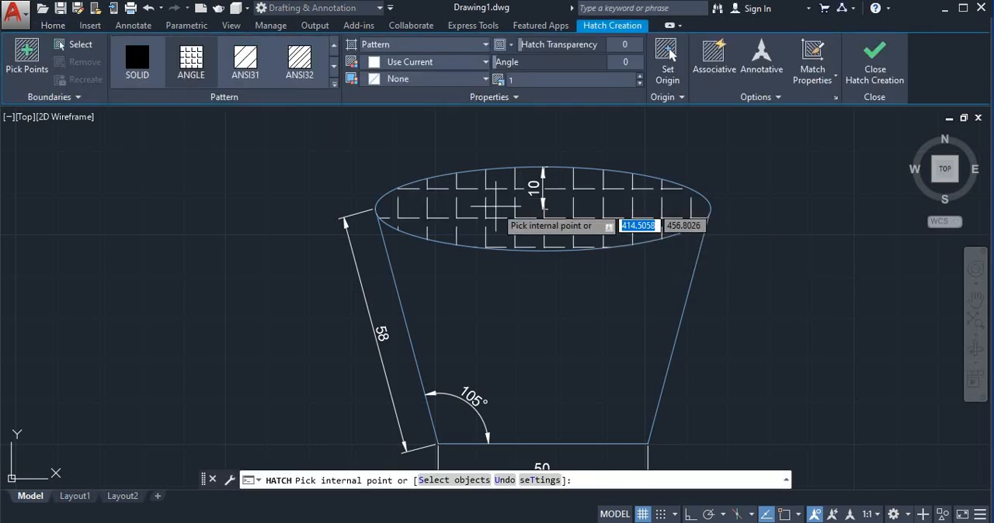
pyautogui.click(335, 89)
pyautogui.scroll(-4, 307, 70)
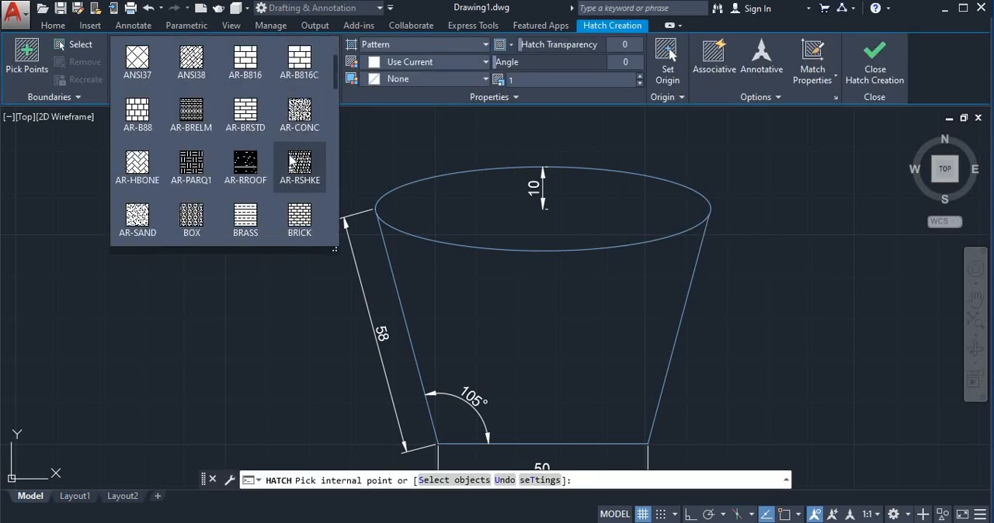
pyautogui.click(308, 70)
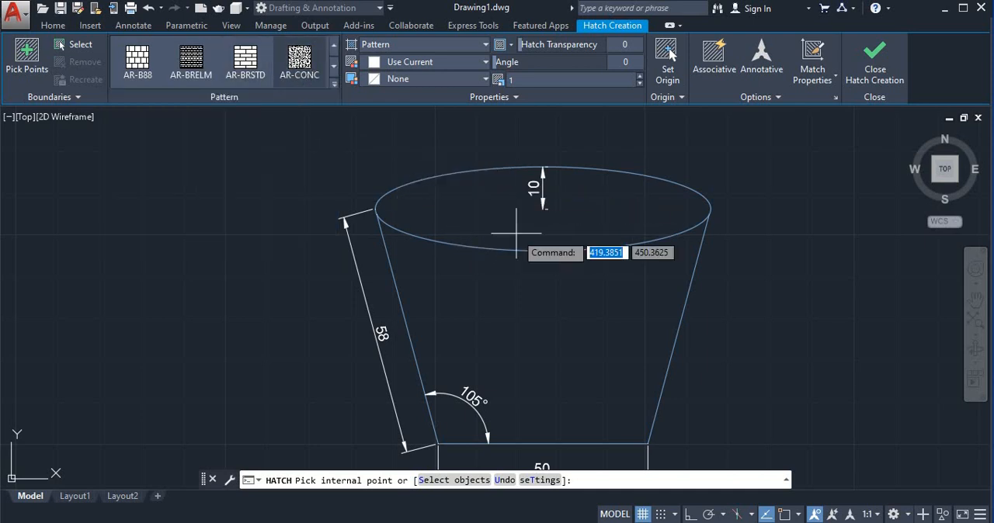
pyautogui.click(481, 198)
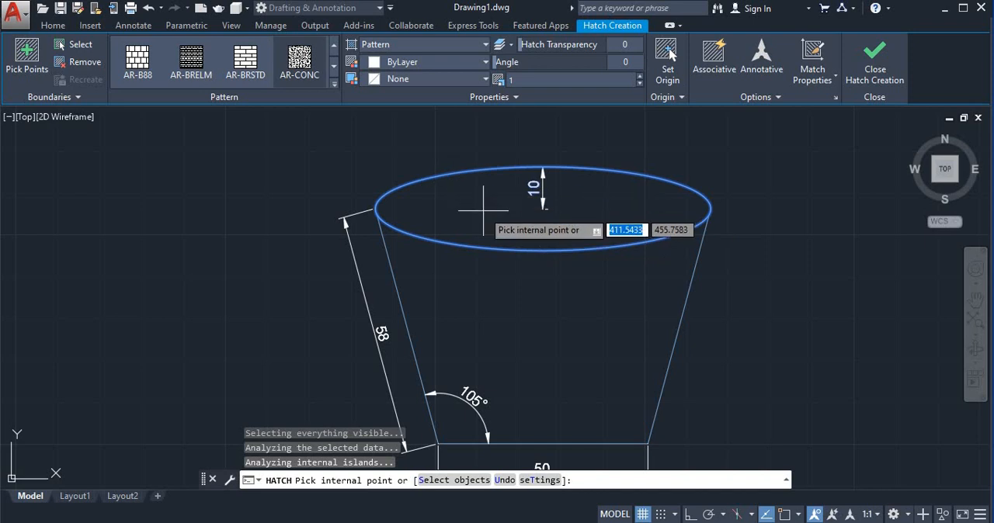
pyautogui.scroll(-1, 480, 210)
pyautogui.scroll(4, 482, 215)
pyautogui.click(477, 204)
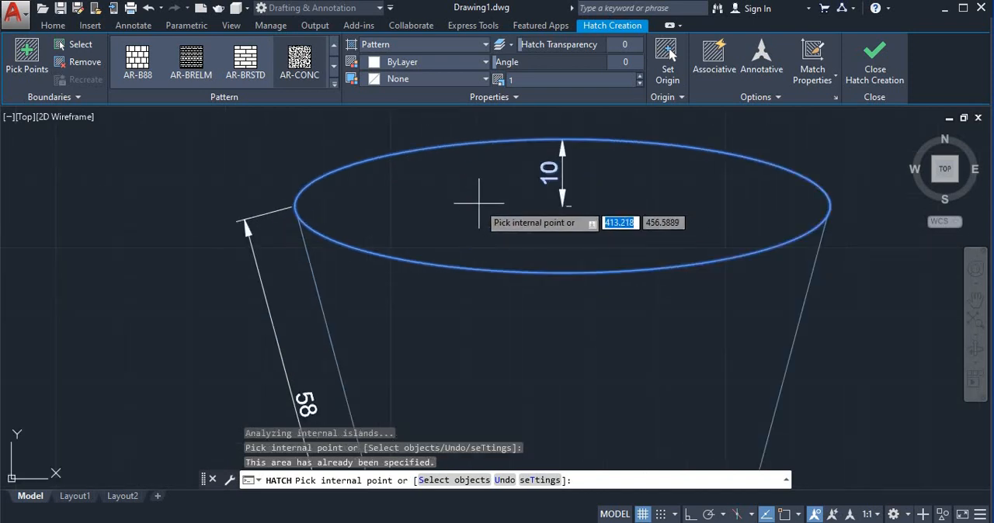
# - Look through the available hatch patterns and change the ellipse's hatch pattern to AR-SAND
pyautogui.click(333, 83)
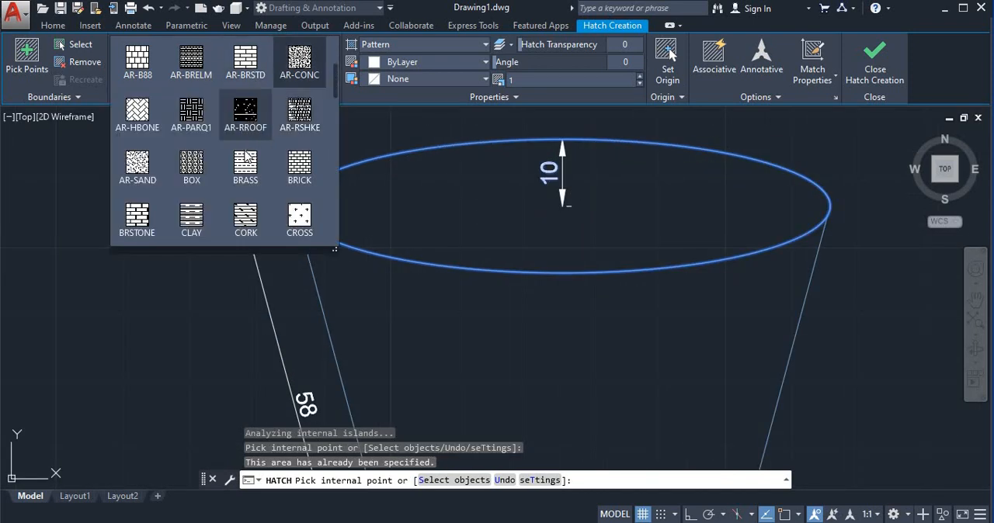
pyautogui.scroll(-3, 248, 155)
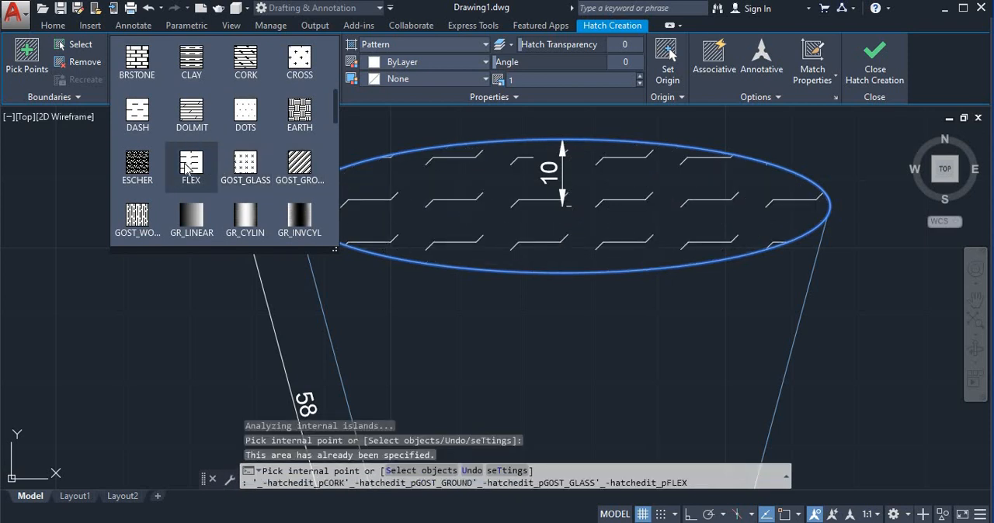
pyautogui.scroll(-2, 204, 171)
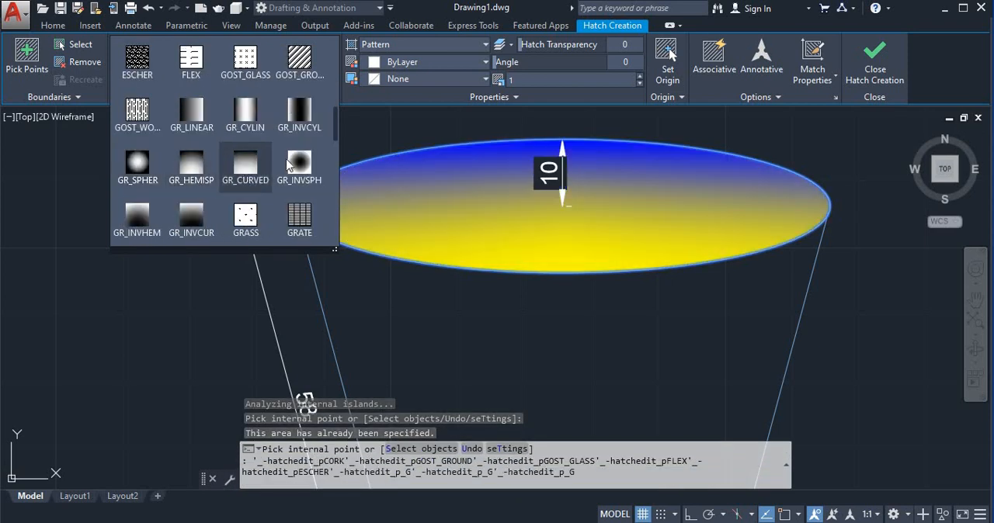
pyautogui.scroll(-2, 249, 155)
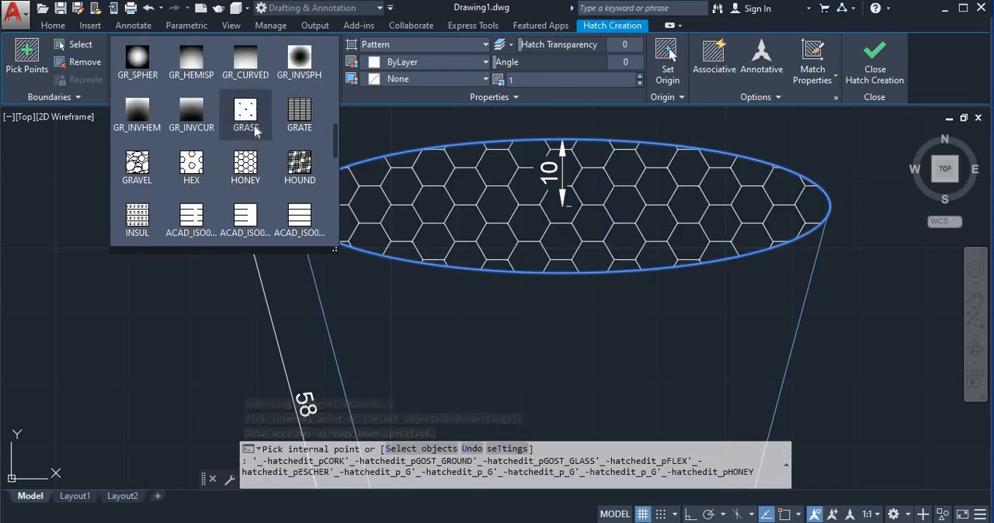
pyautogui.scroll(-8, 155, 178)
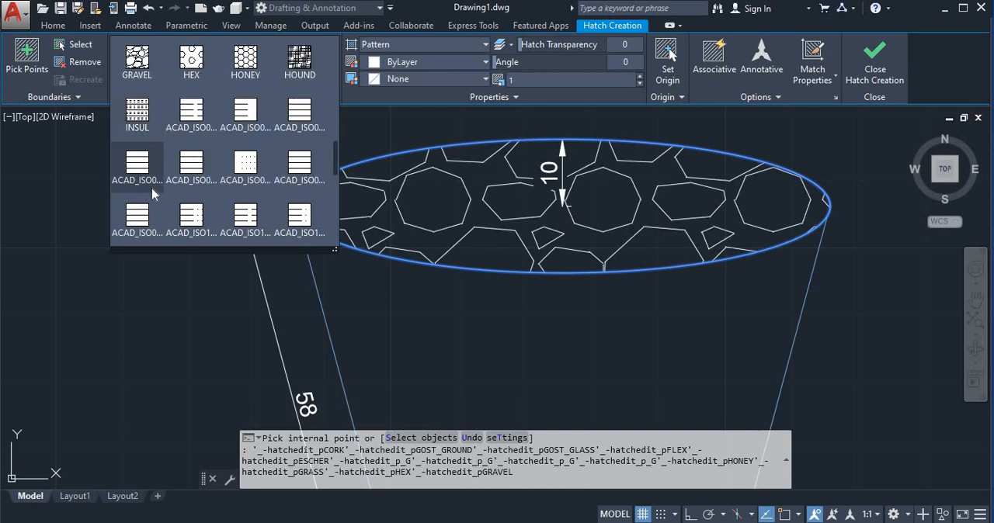
pyautogui.scroll(-2, 203, 197)
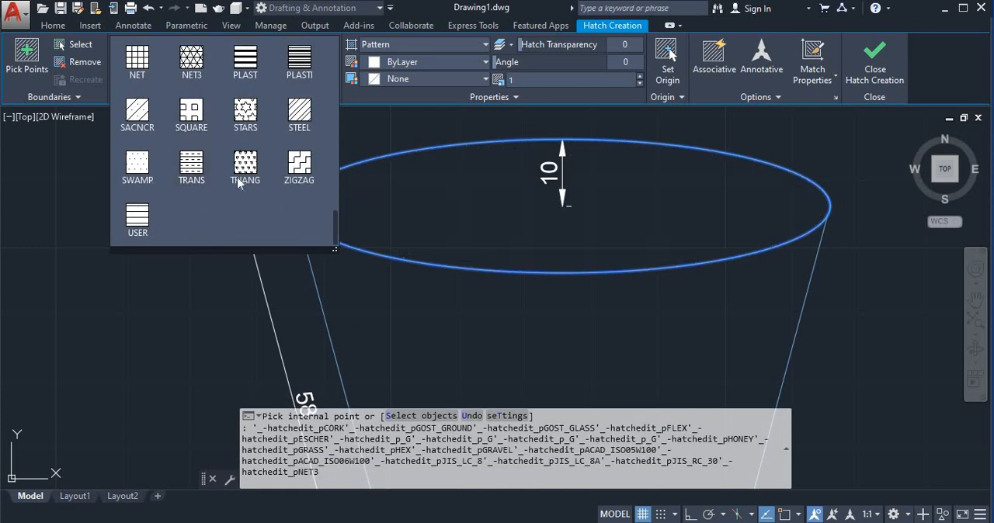
pyautogui.scroll(18, 205, 155)
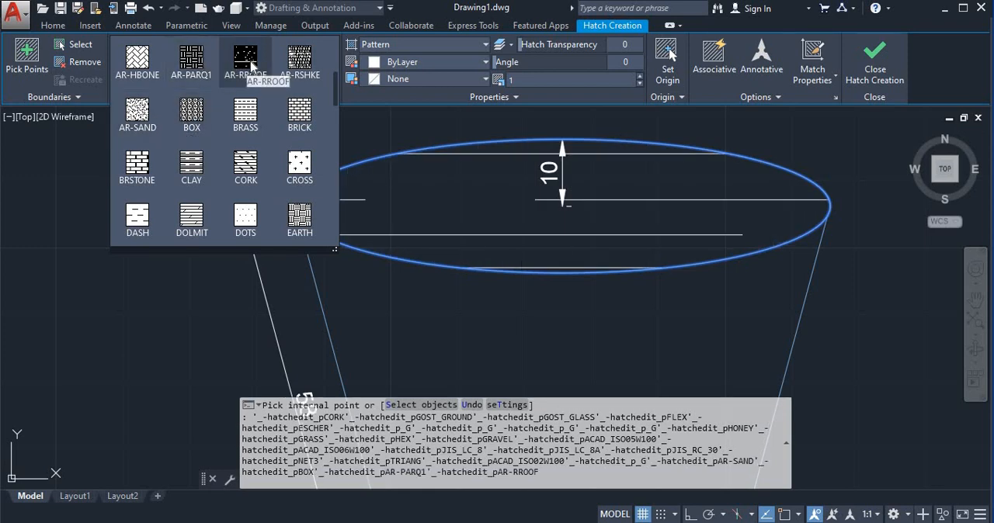
pyautogui.scroll(4, 224, 121)
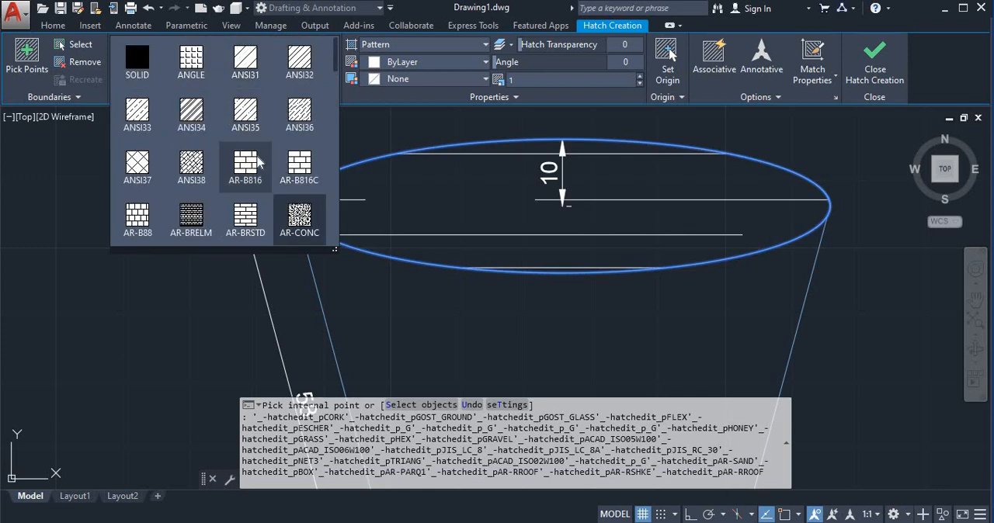
pyautogui.scroll(-3, 233, 163)
pyautogui.click(143, 159)
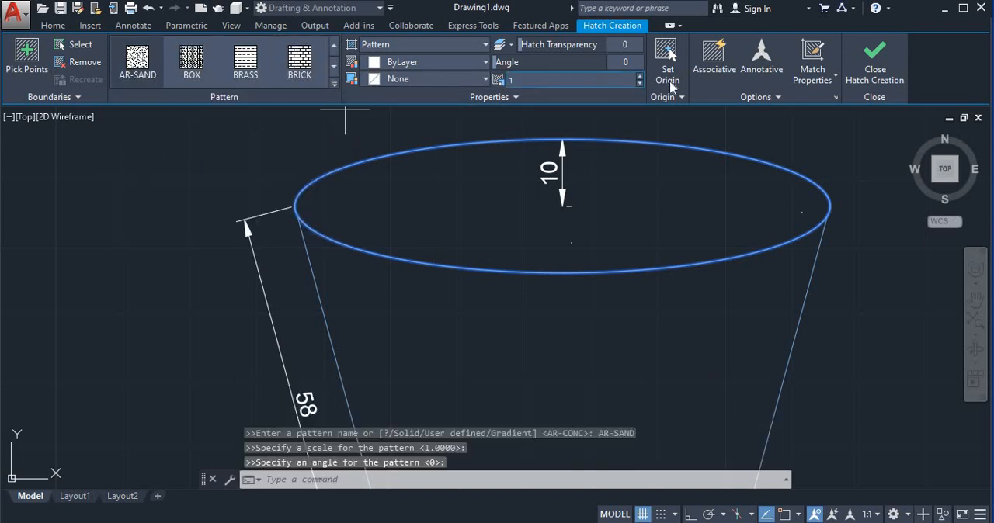
# - Reduce the ellipse hatch's scale to 0.073 so the sand dots fill the rim, and finish the hatch
pyautogui.click(642, 76)
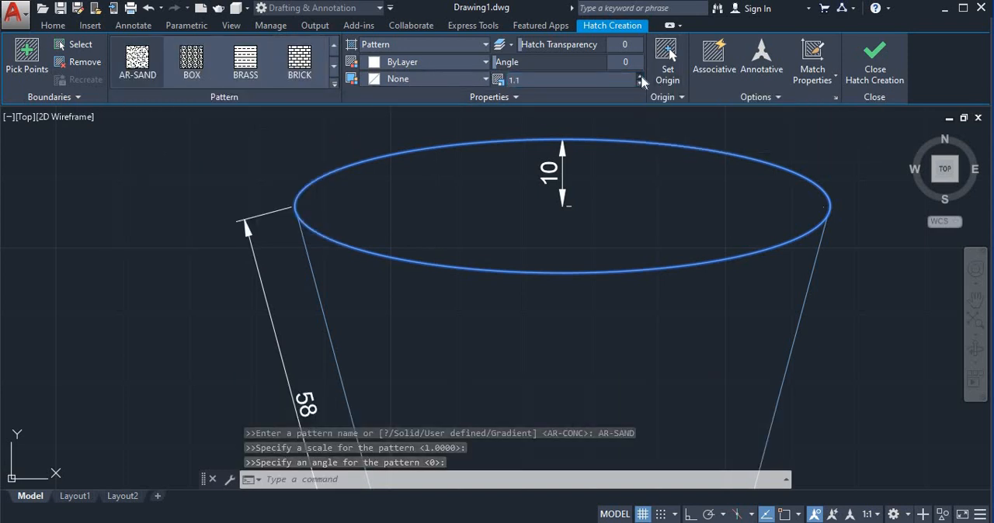
pyautogui.click(642, 76)
pyautogui.click(642, 76)
pyautogui.click(641, 76)
pyautogui.click(642, 76)
pyautogui.click(642, 76)
pyautogui.click(641, 76)
pyautogui.click(640, 77)
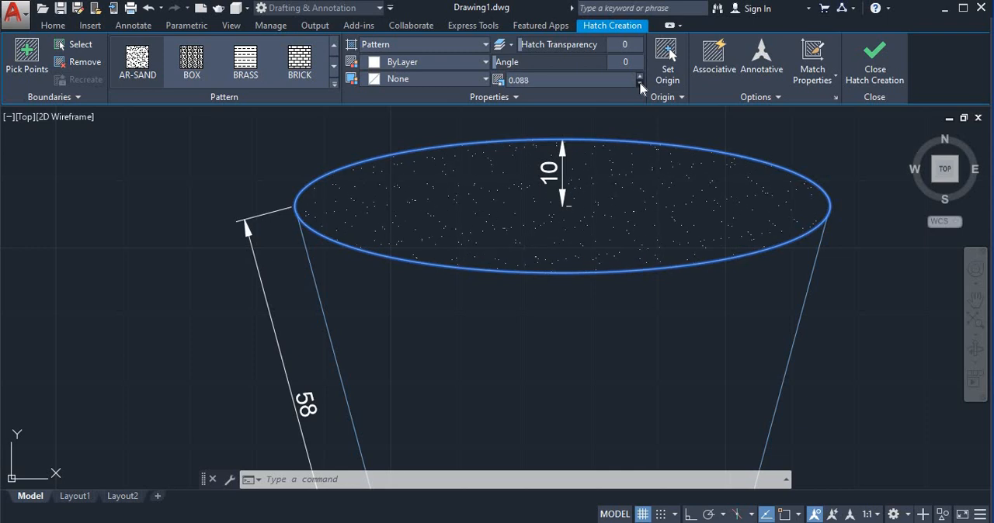
pyautogui.scroll(-2, 633, 173)
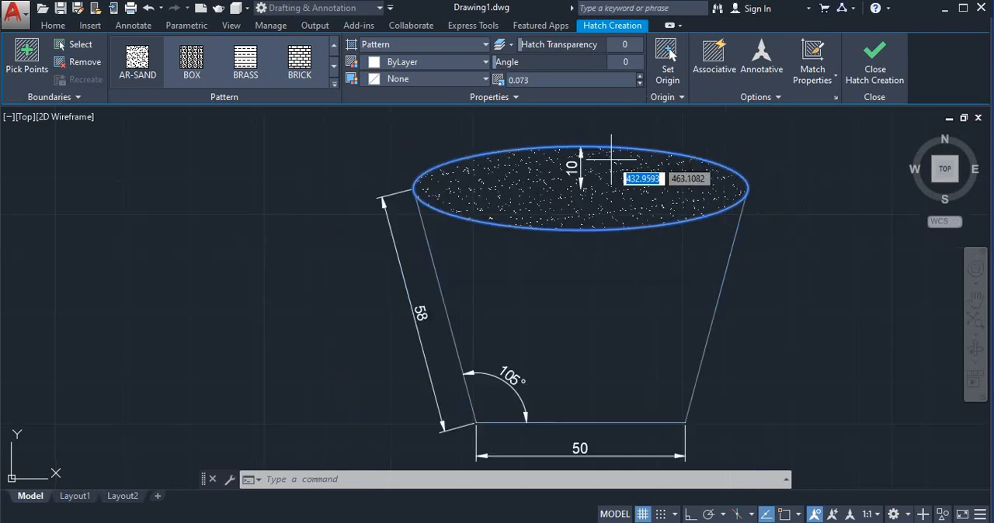
pyautogui.press('Escape')
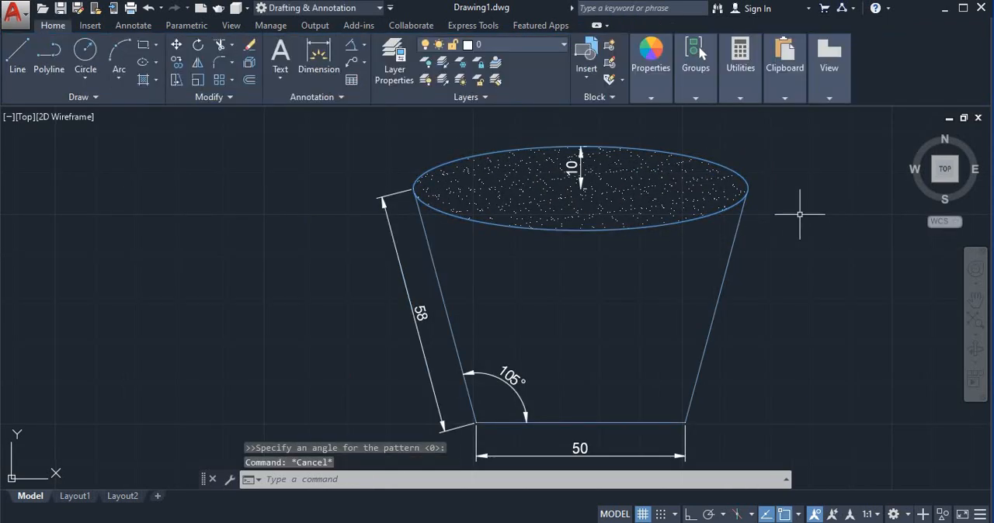
pyautogui.moveTo(782, 283)
pyautogui.mouseDown(button='middle')
pyautogui.moveTo(787, 258)
pyautogui.moveTo(831, 288)
pyautogui.moveTo(821, 264)
pyautogui.moveTo(801, 260)
pyautogui.mouseUp(button='middle')
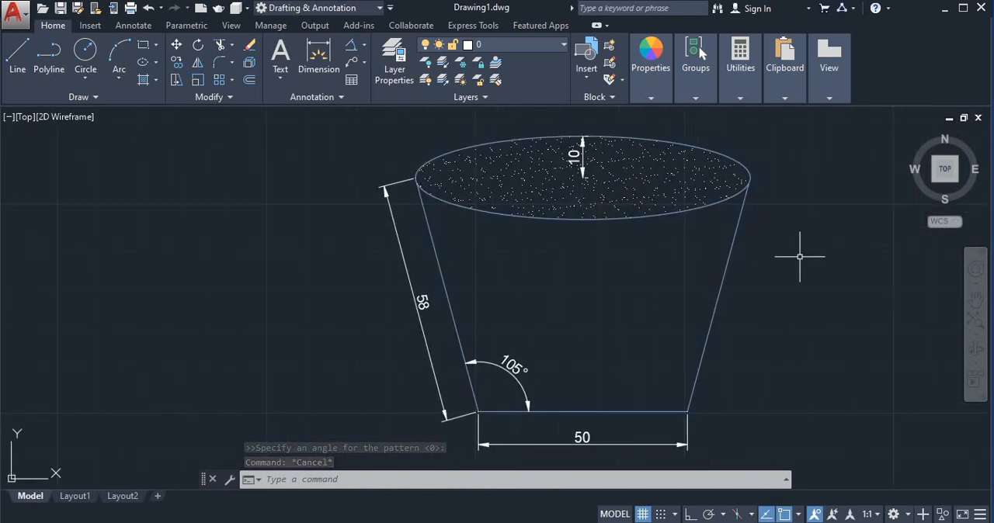